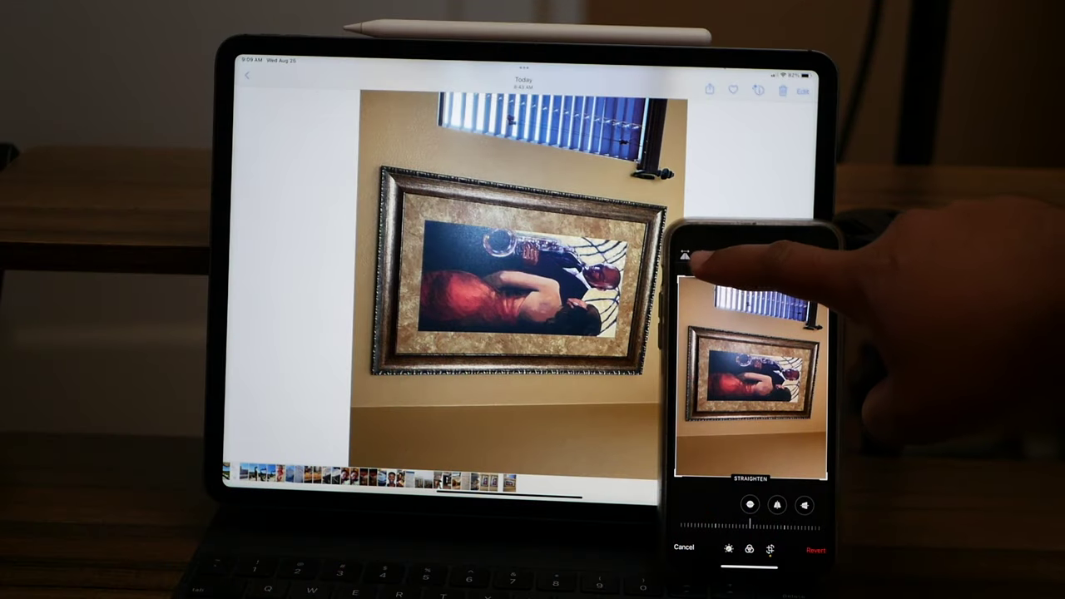
Step: Save the framed-painting photo's new rotation on the iPhone
left_click(815, 547)
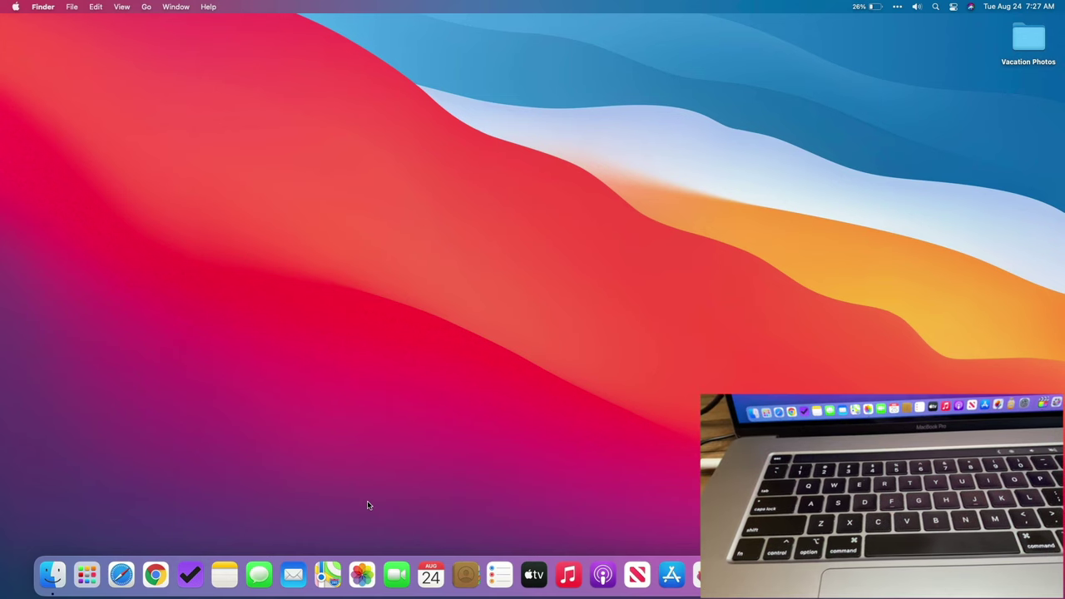
Step: Launch Photos with Option held so it asks which photo library to open
key("alt")
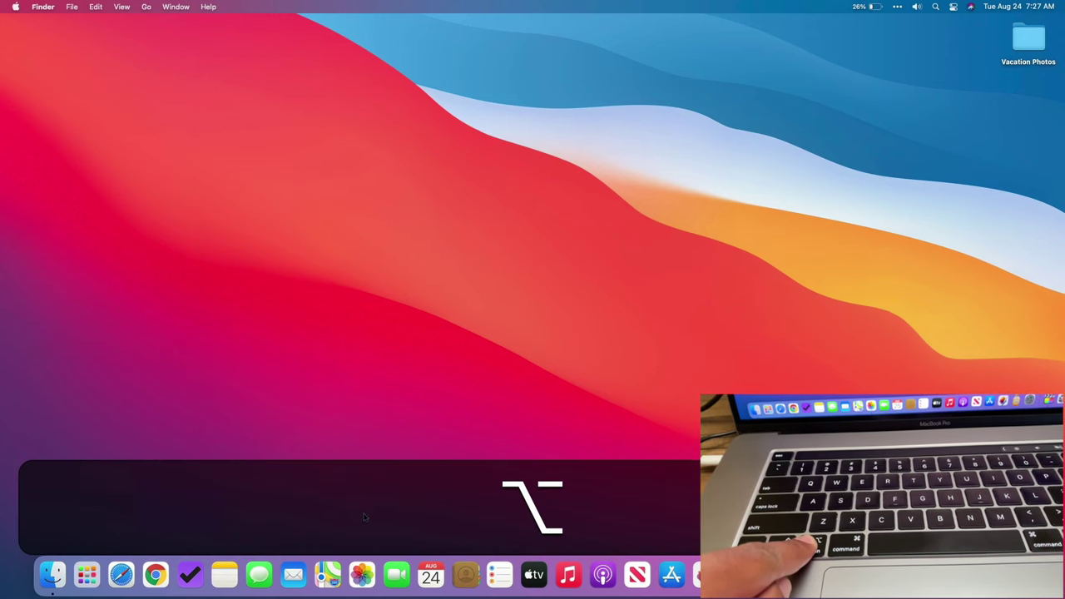
left_click(362, 573, "alt")
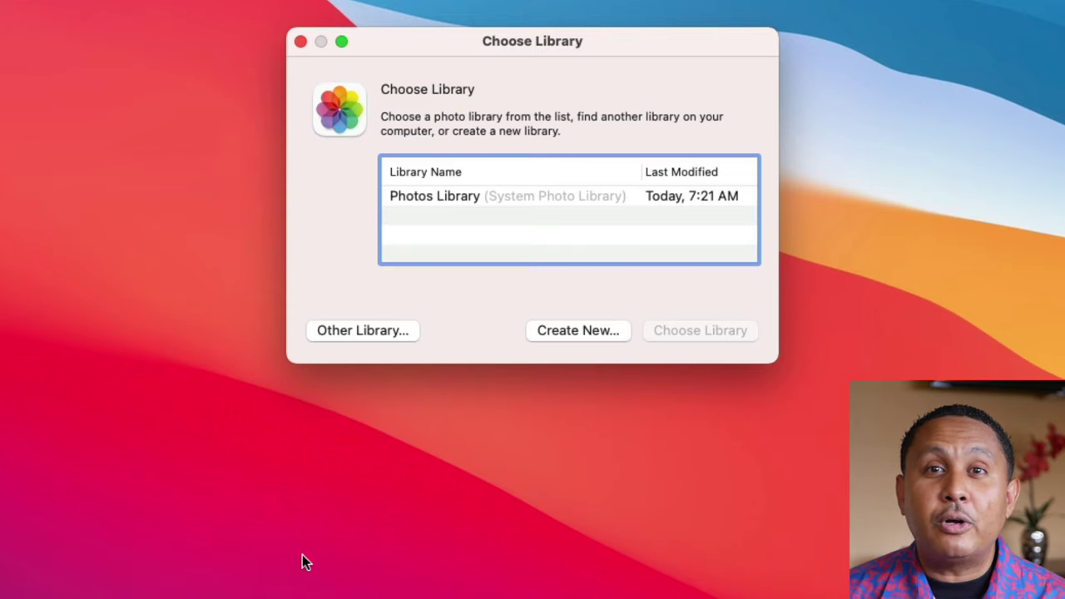
Step: Create a new photo library named 'Vacation' in the Pictures folder
left_click(541, 340)
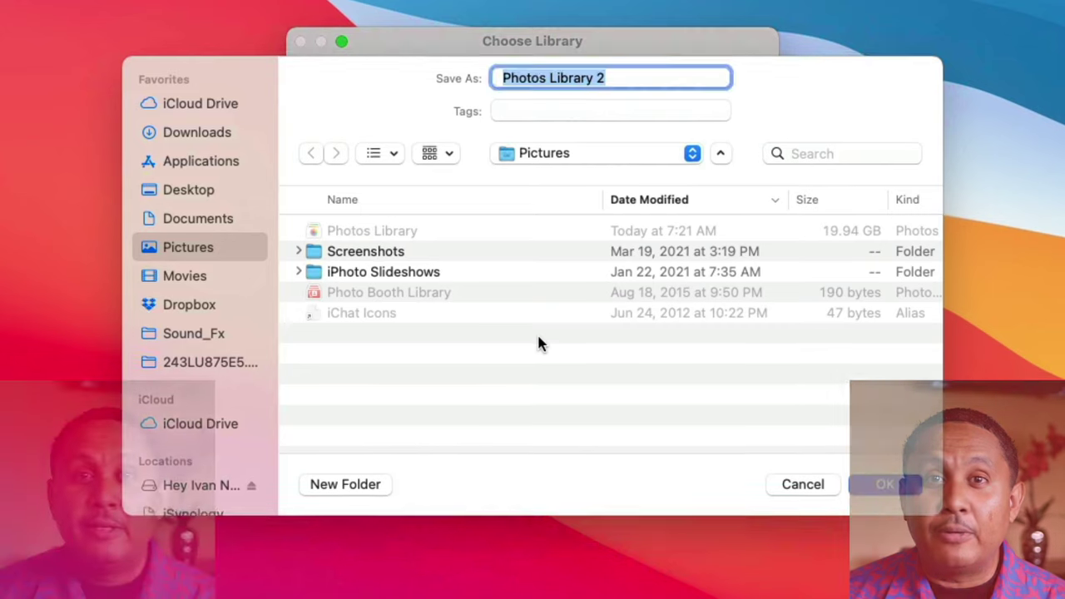
type("Vacation")
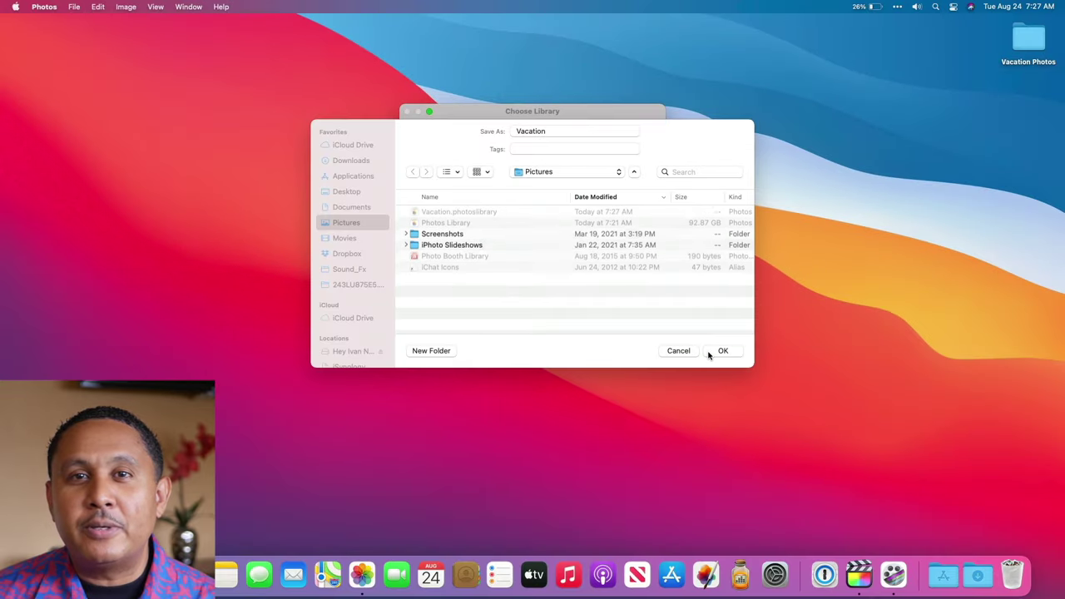
left_click(856, 486)
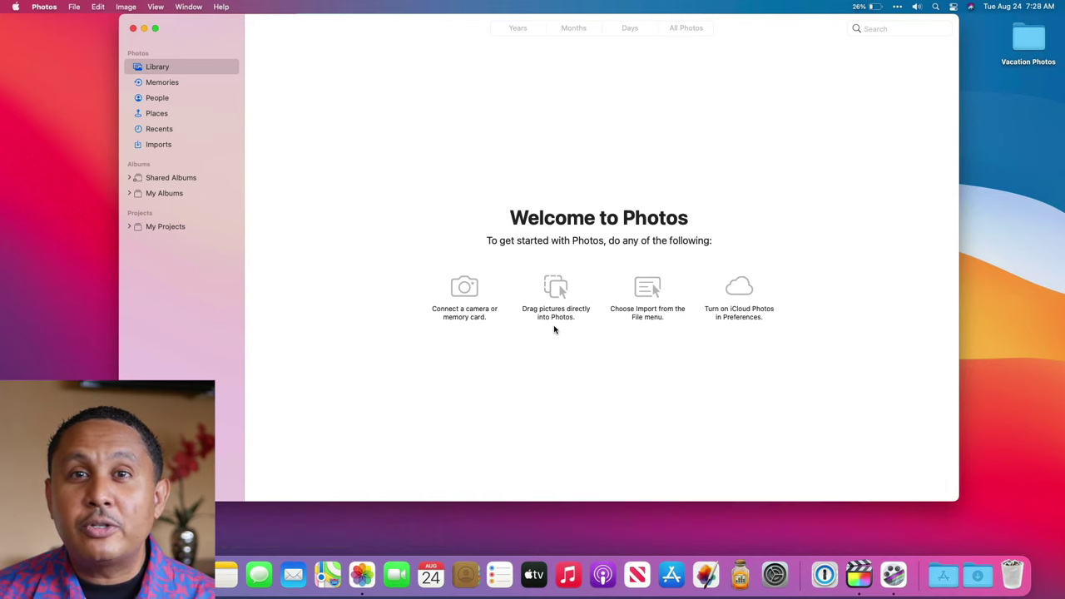
Step: Relaunch Photos and import the Desktop's Vacation Photos folder into the library
key("super+q")
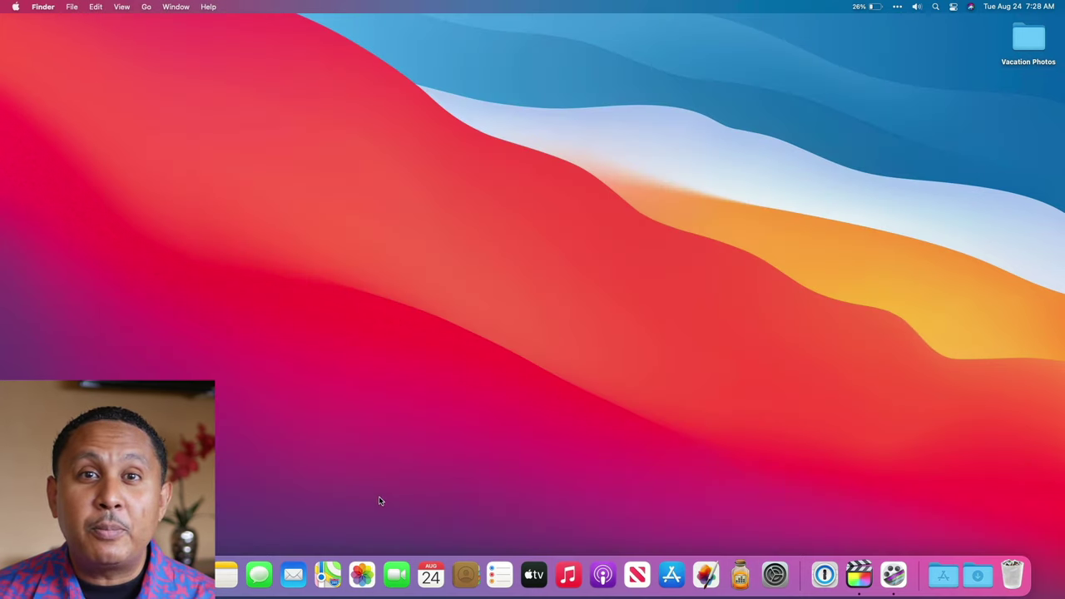
left_click(362, 572, "alt")
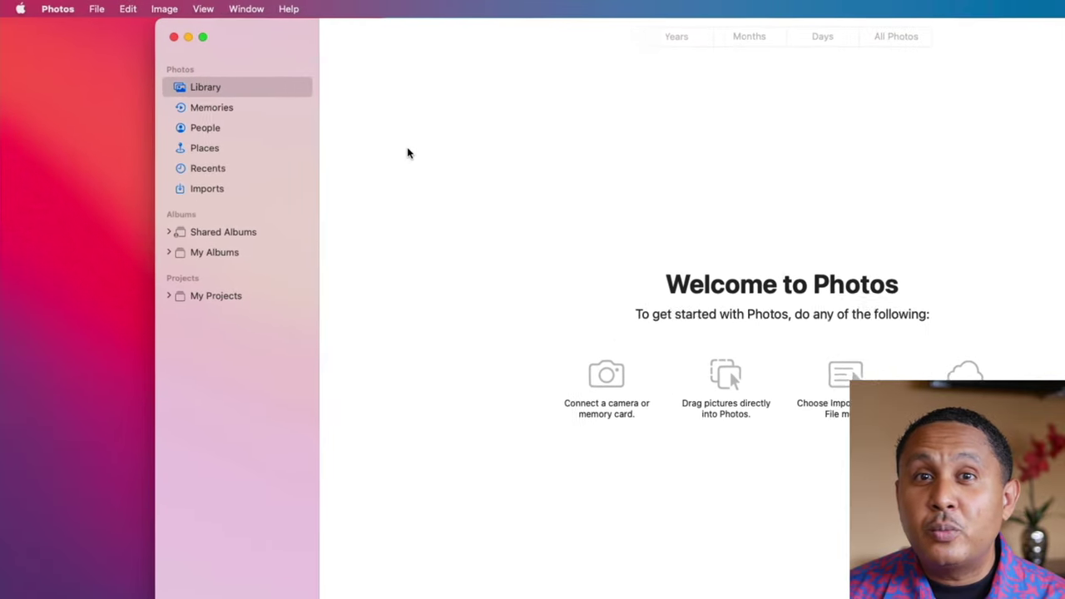
left_click(98, 9)
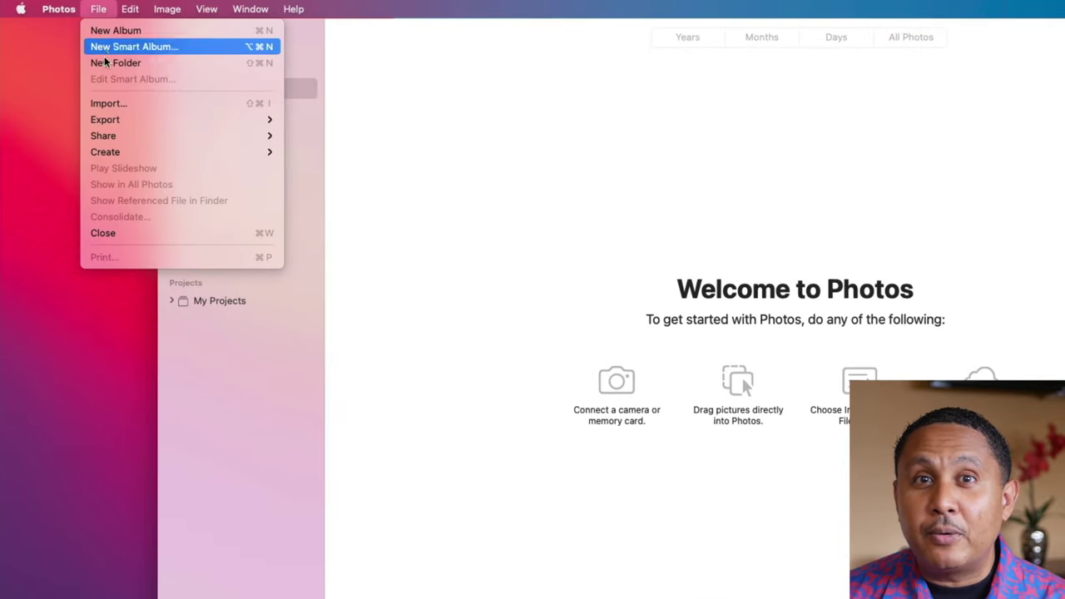
left_click(117, 104)
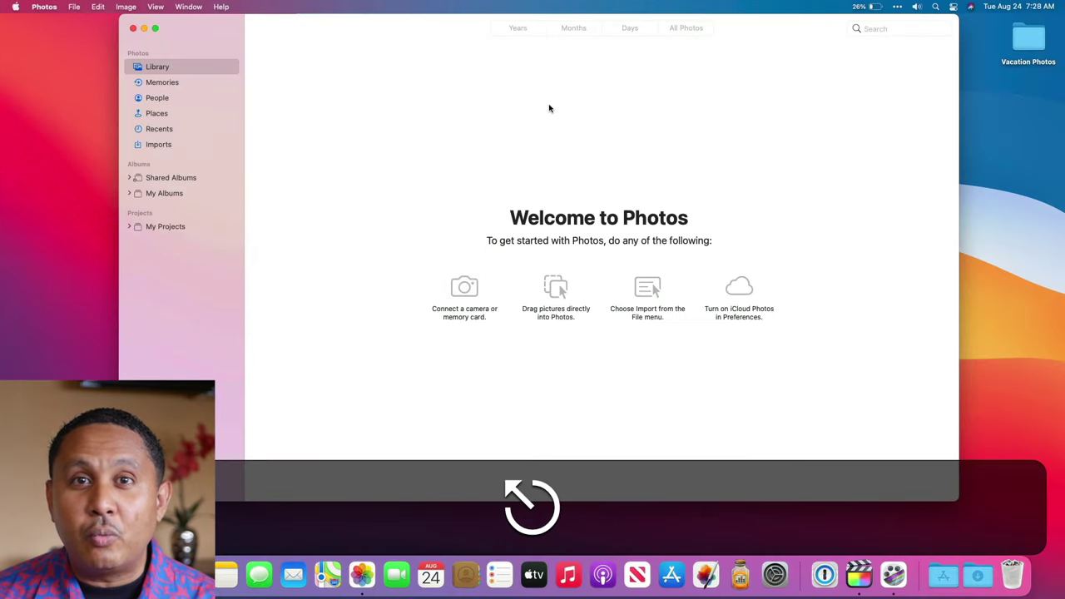
left_click_drag(1028, 40, 861, 140)
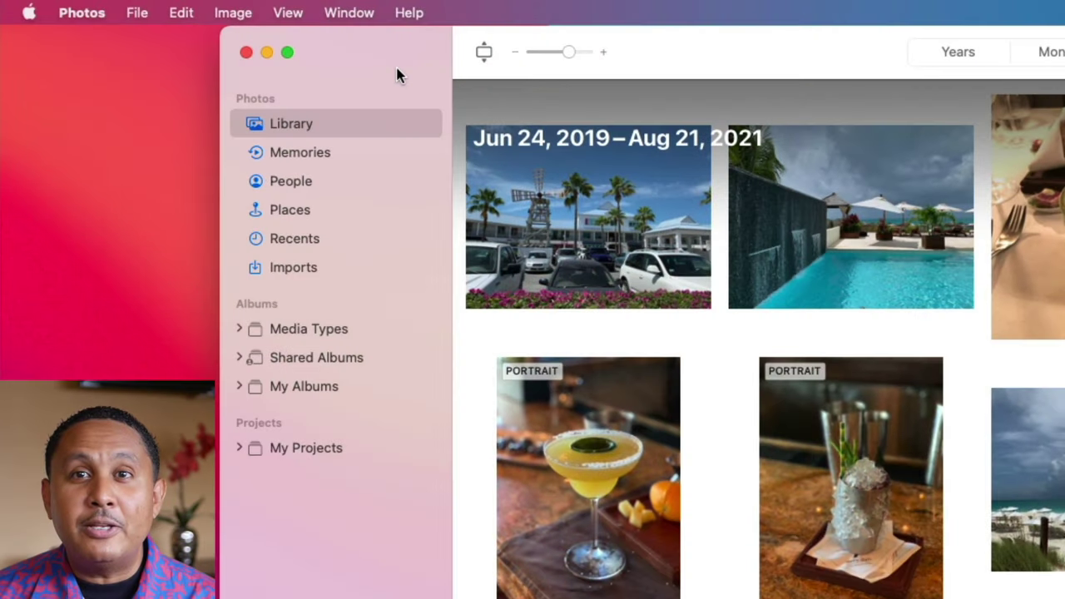
Step: Start a new Photos slideshow named 'Vacation'
left_click(137, 12)
mouse_move(196, 214)
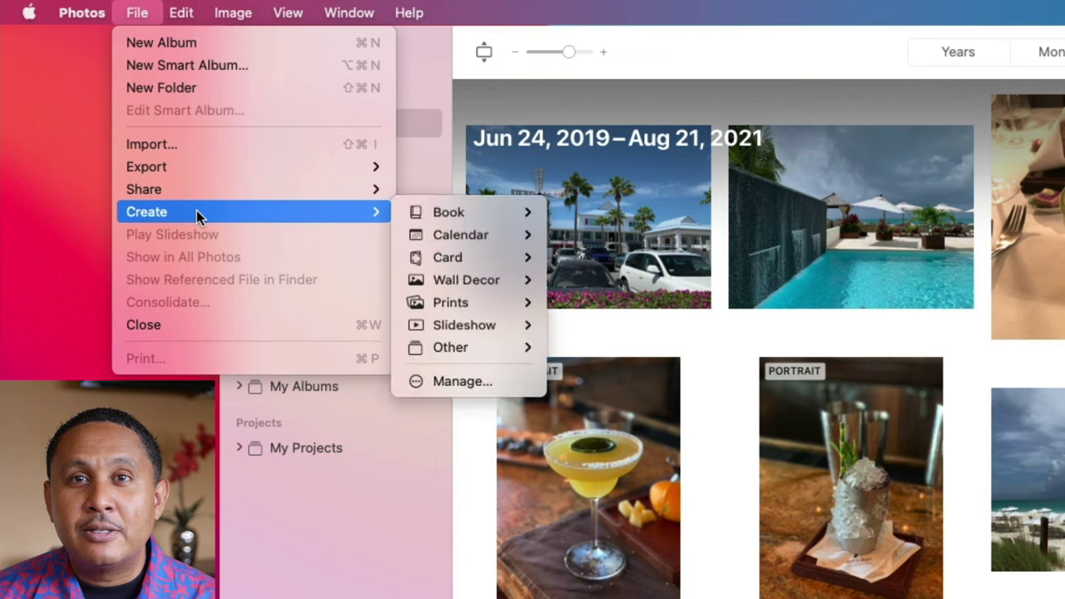
mouse_move(478, 324)
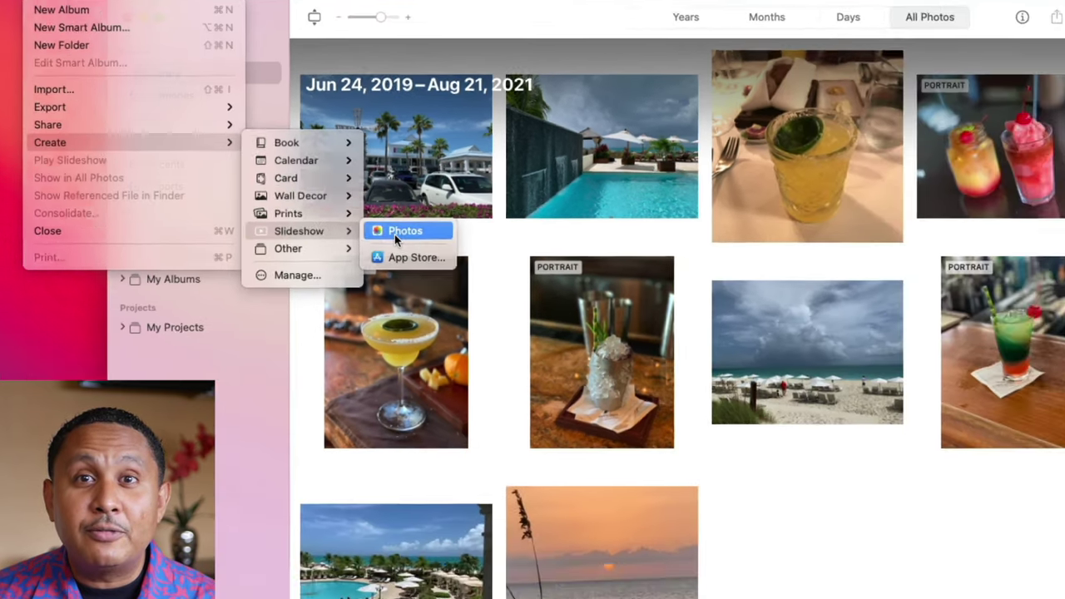
left_click(592, 326)
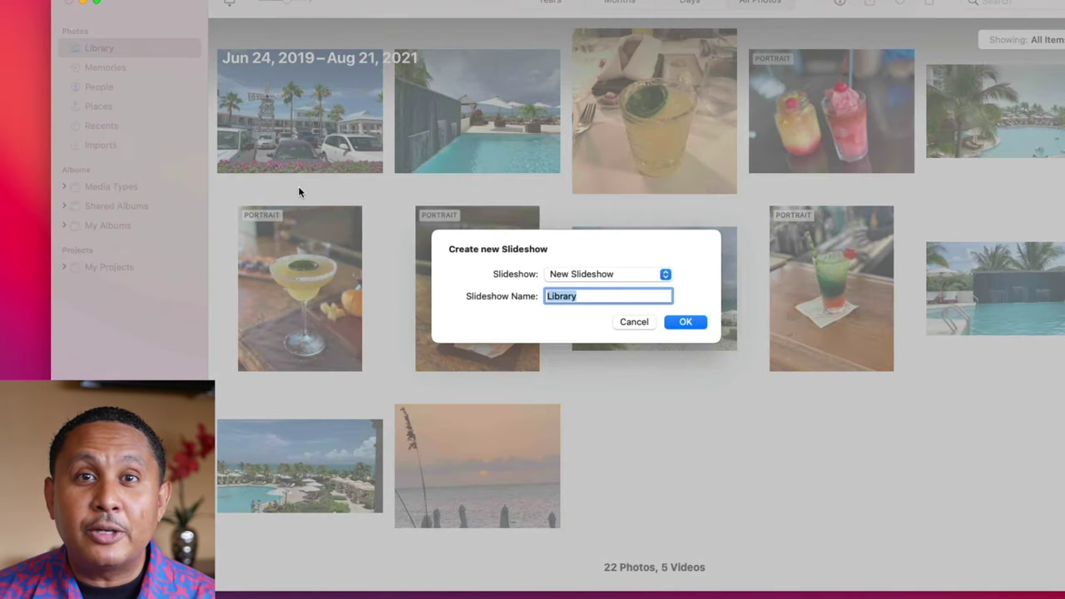
type("Vacation")
key("Return")
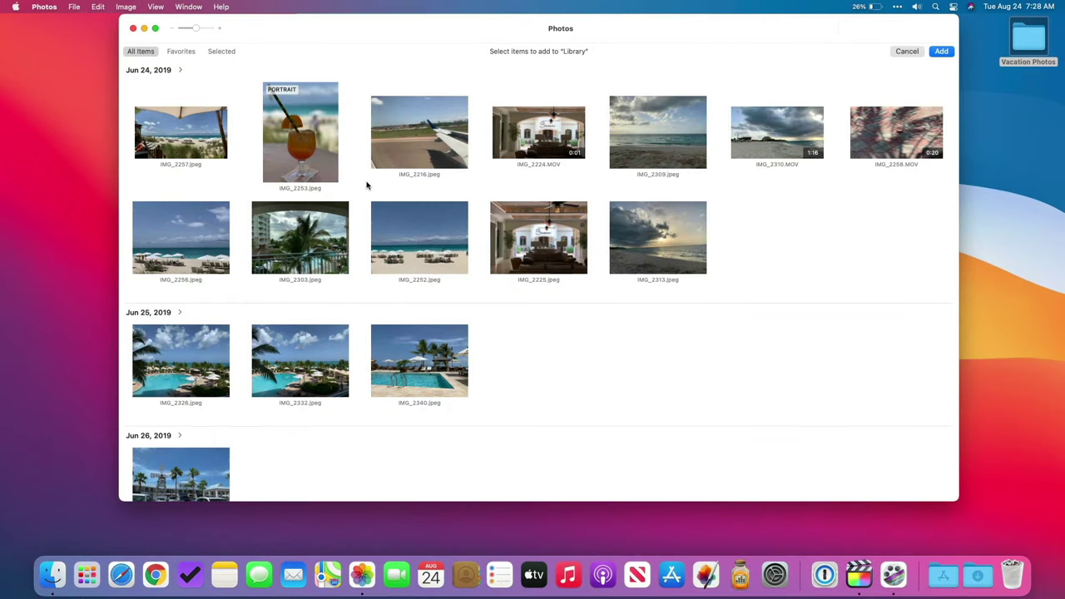
Step: Select all 27 photos and videos and add them to the slideshow
left_click(215, 142)
left_click(391, 133)
left_click(521, 135)
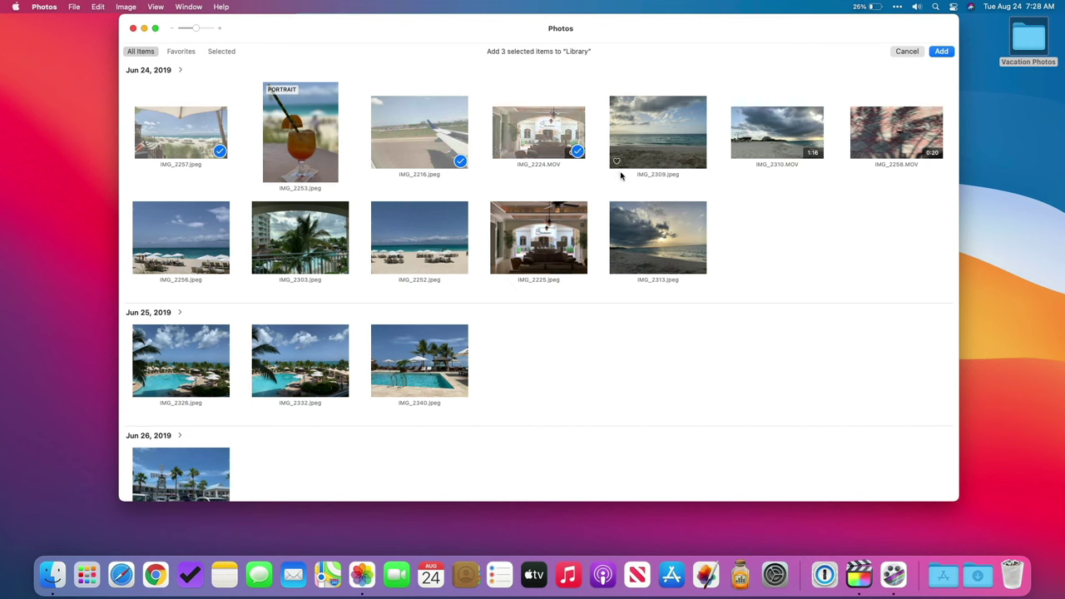
key("super+a")
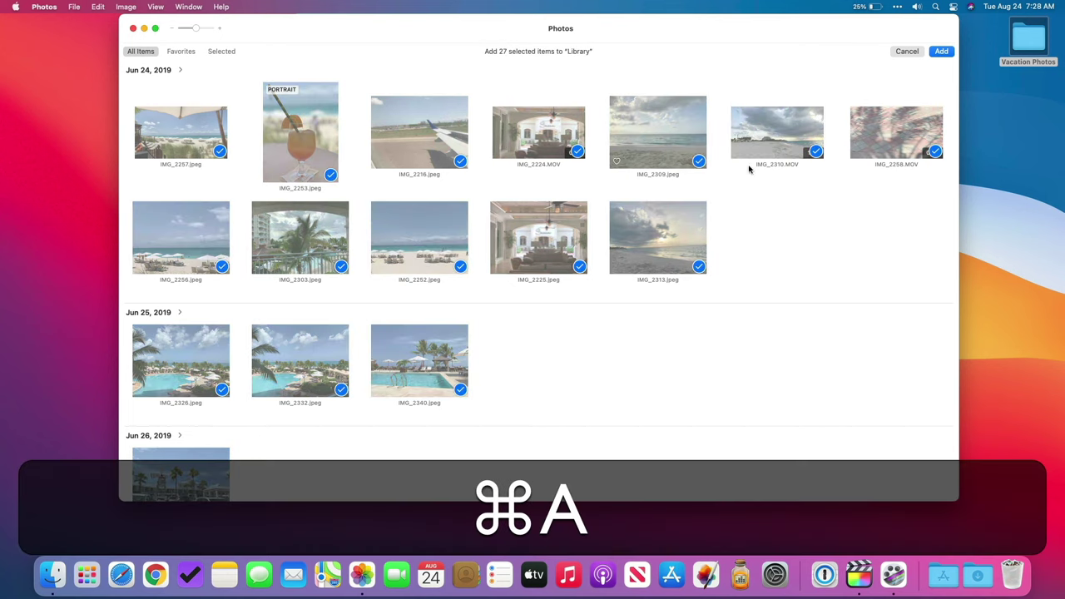
left_click(941, 53)
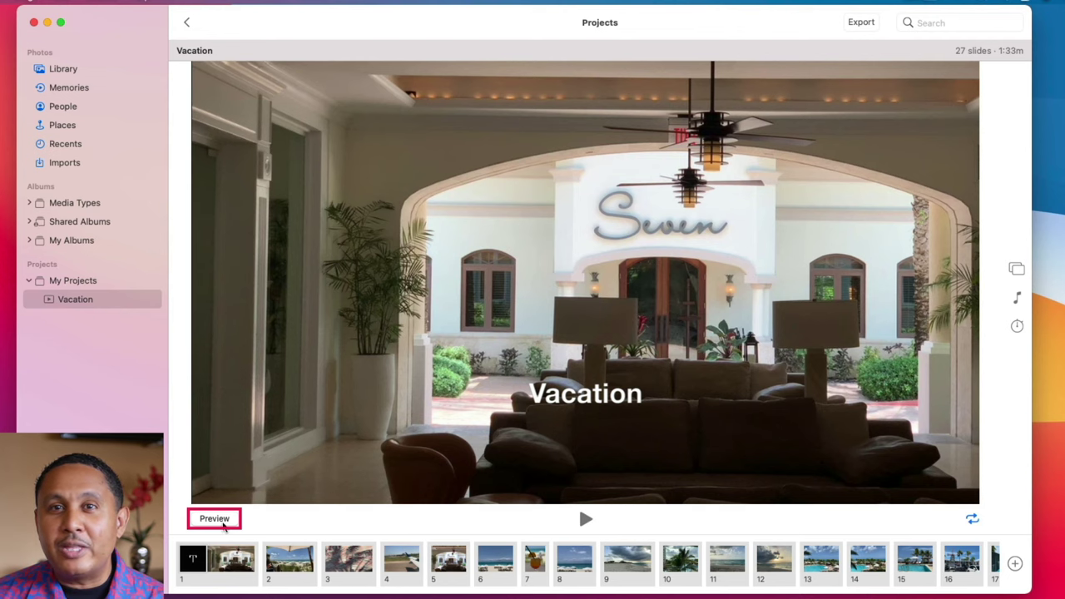
left_click(221, 522)
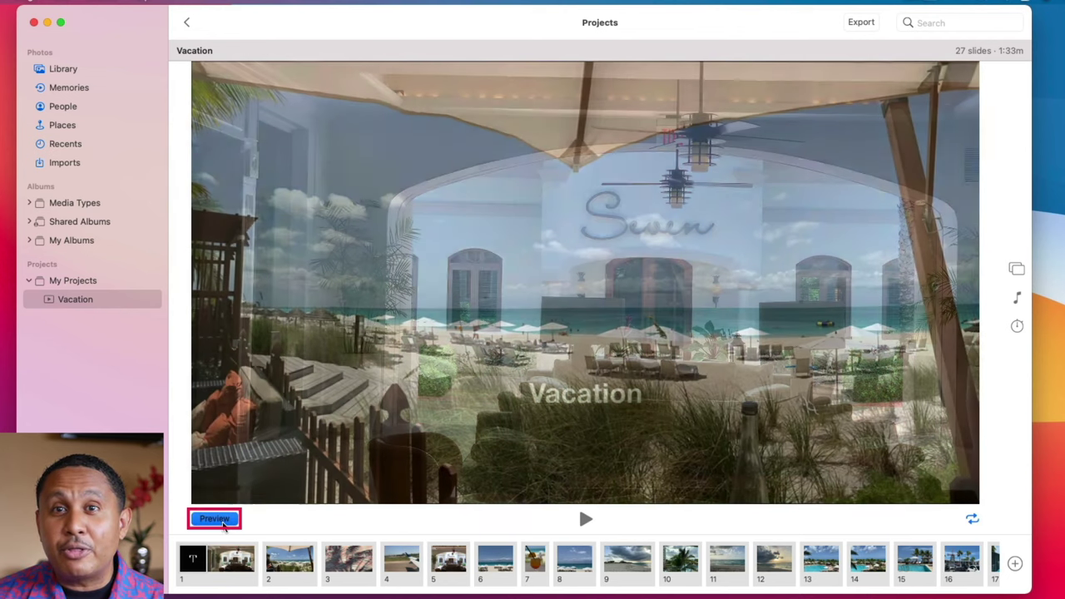
left_click(218, 520)
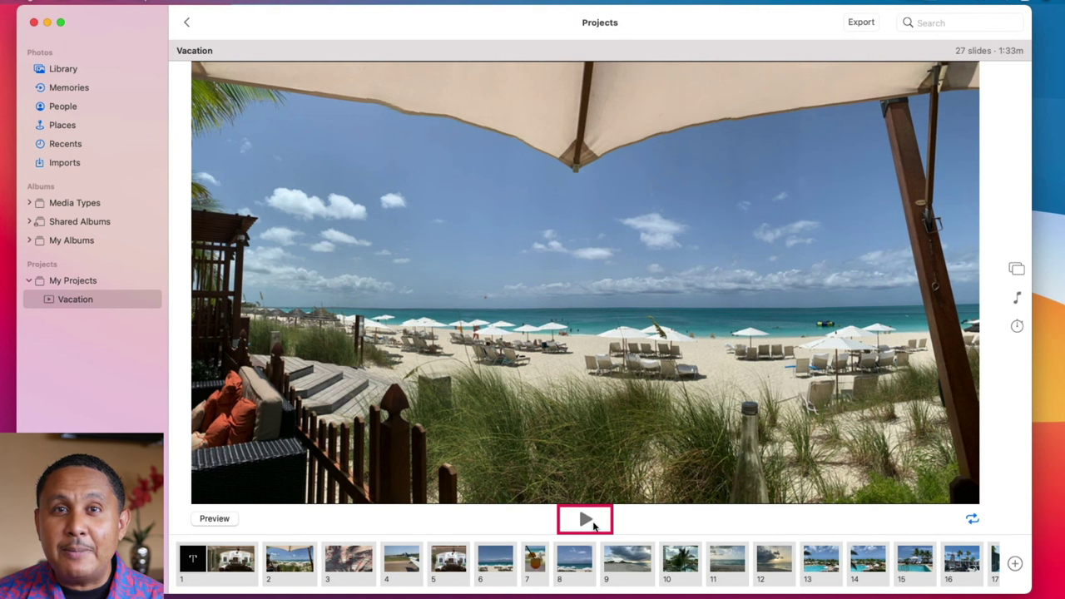
left_click(585, 519)
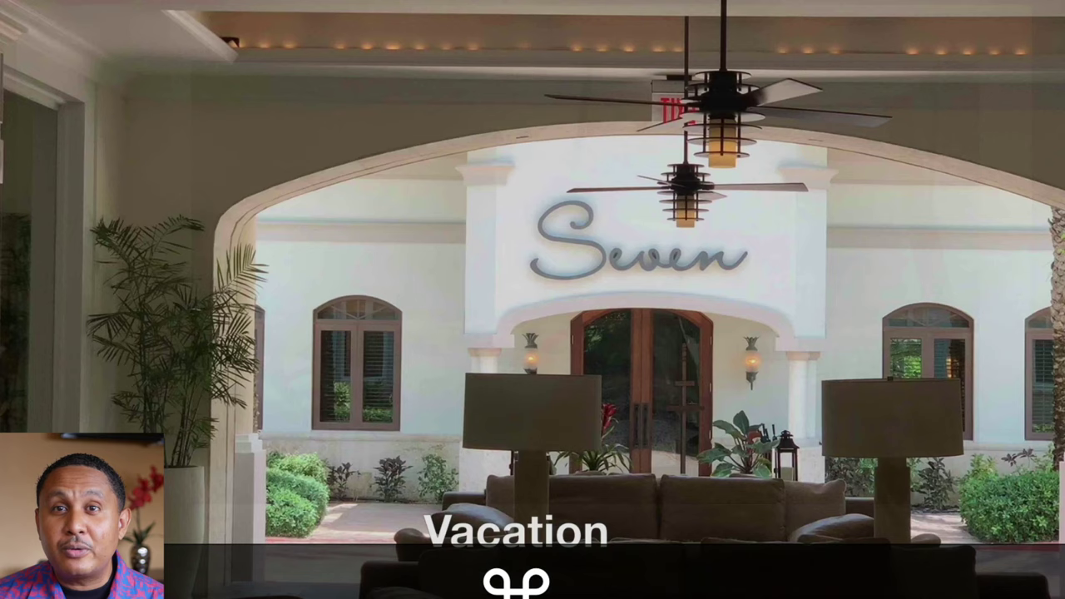
key("super+Escape")
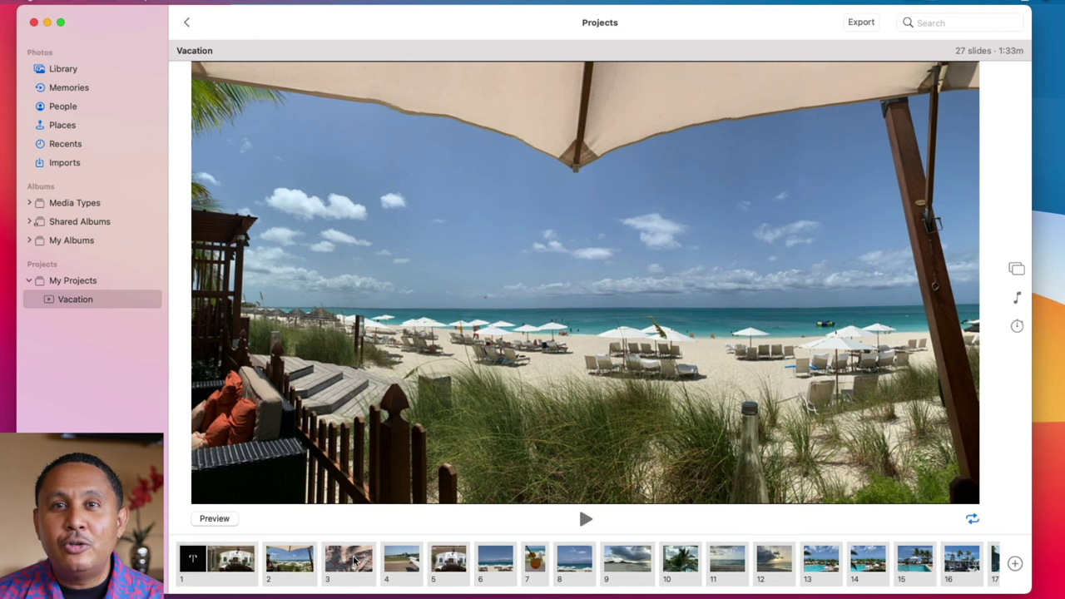
Step: Rearrange slides in the filmstrip, moving slide 3 after slide 4 and regrouping several slides
left_click_drag(353, 561, 427, 563)
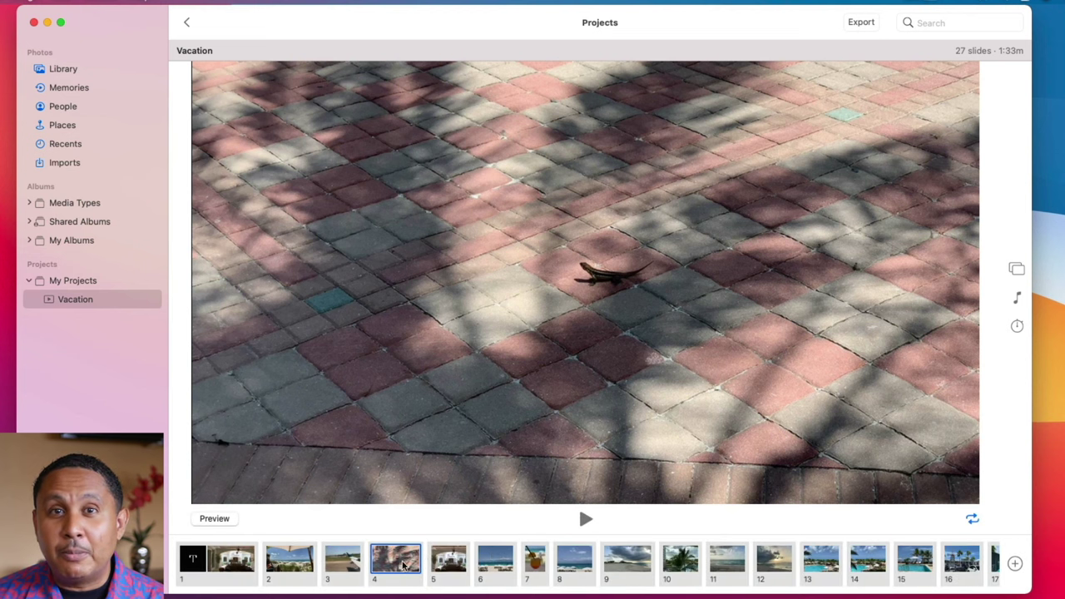
left_click(500, 562, "shift")
left_click_drag(500, 562, 540, 565)
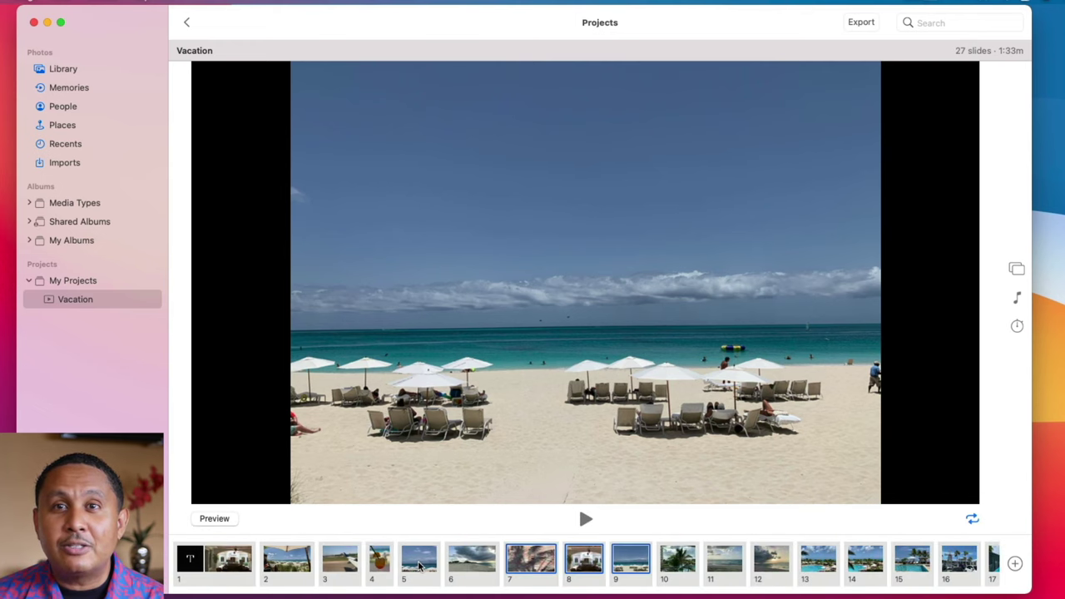
left_click(420, 566, "super")
left_click(584, 559, "super")
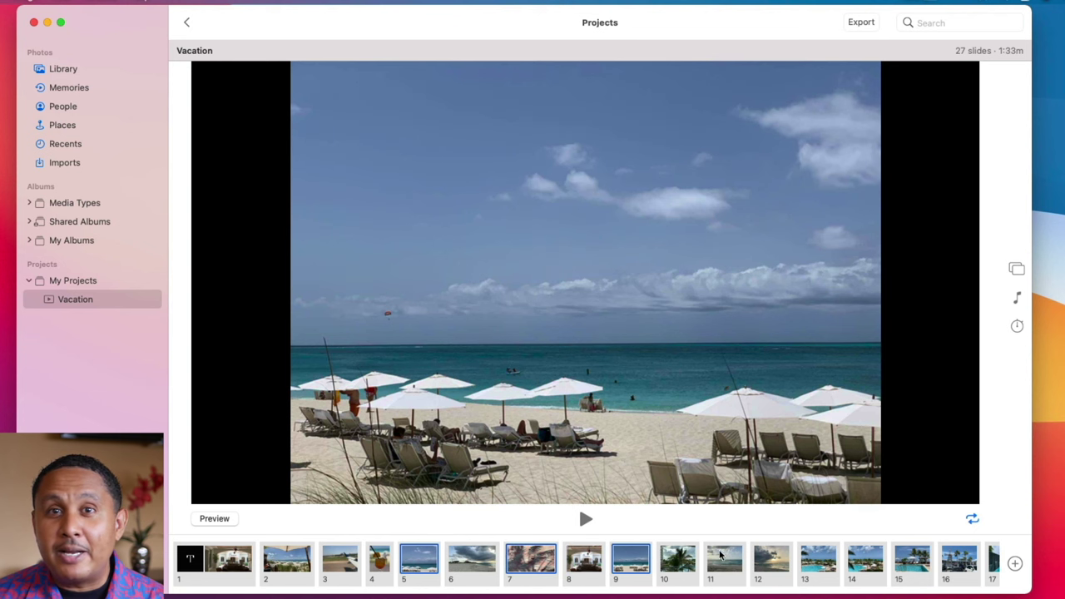
left_click(718, 556, "super")
left_click(815, 557, "super")
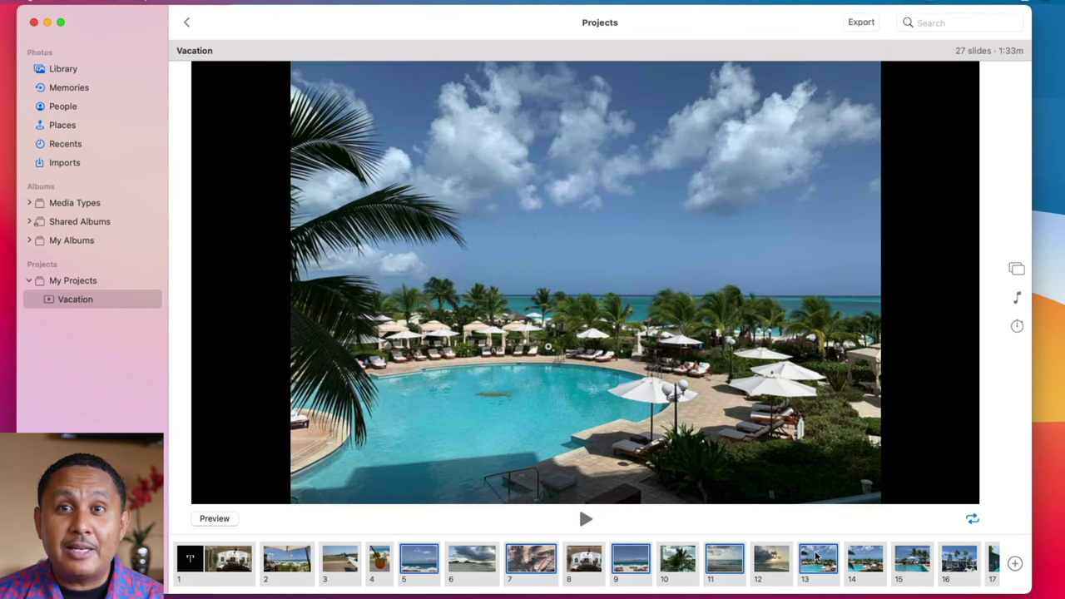
left_click_drag(815, 558, 765, 560)
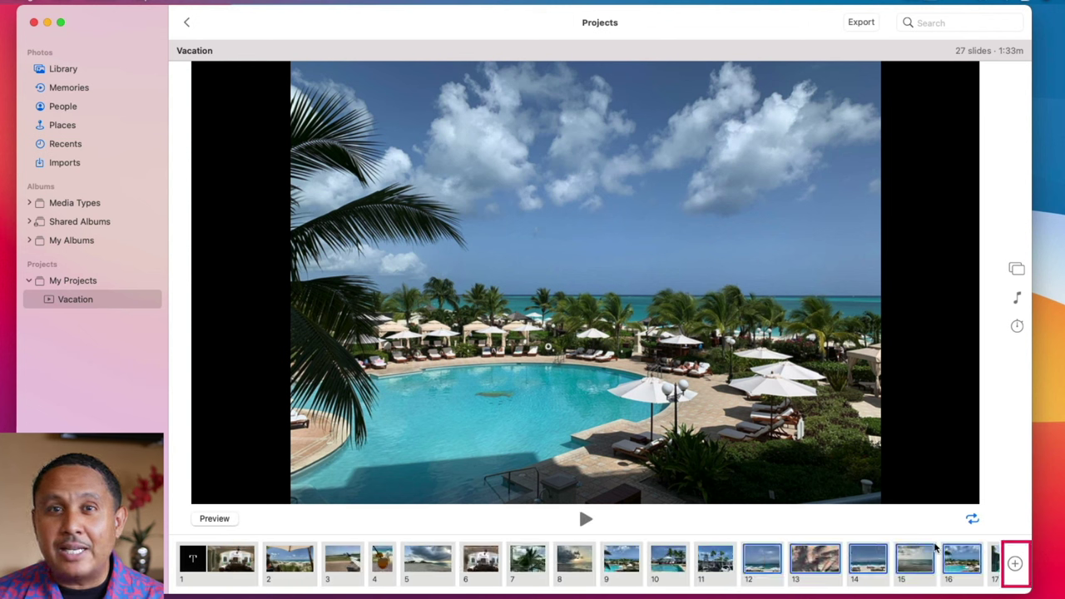
Step: Delete slide 11, the windmill parking-lot photo, from the slideshow
left_click(1016, 566)
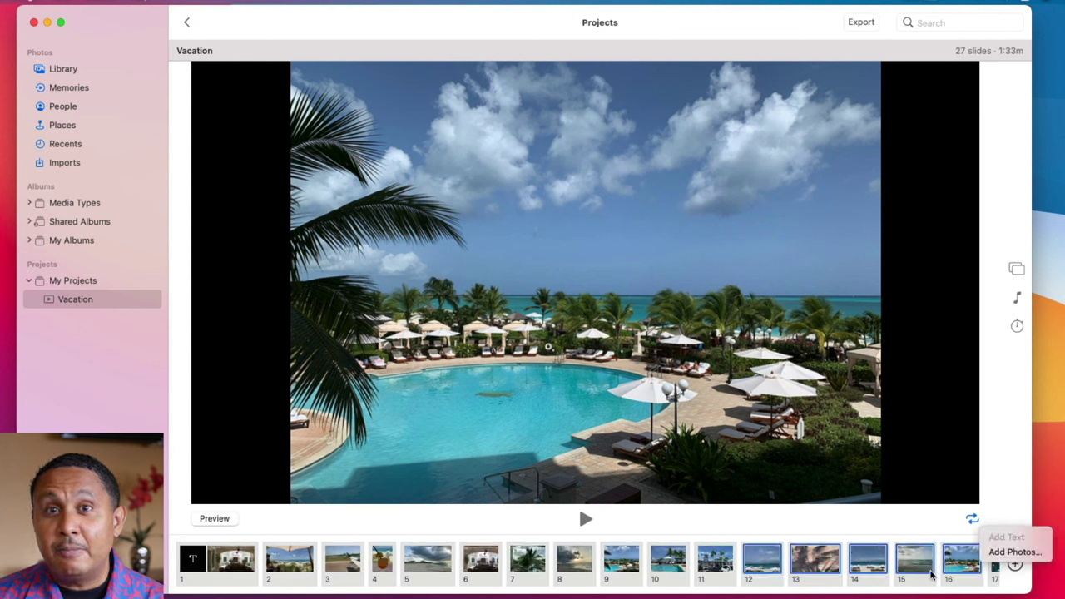
left_click(714, 553)
left_click(721, 555)
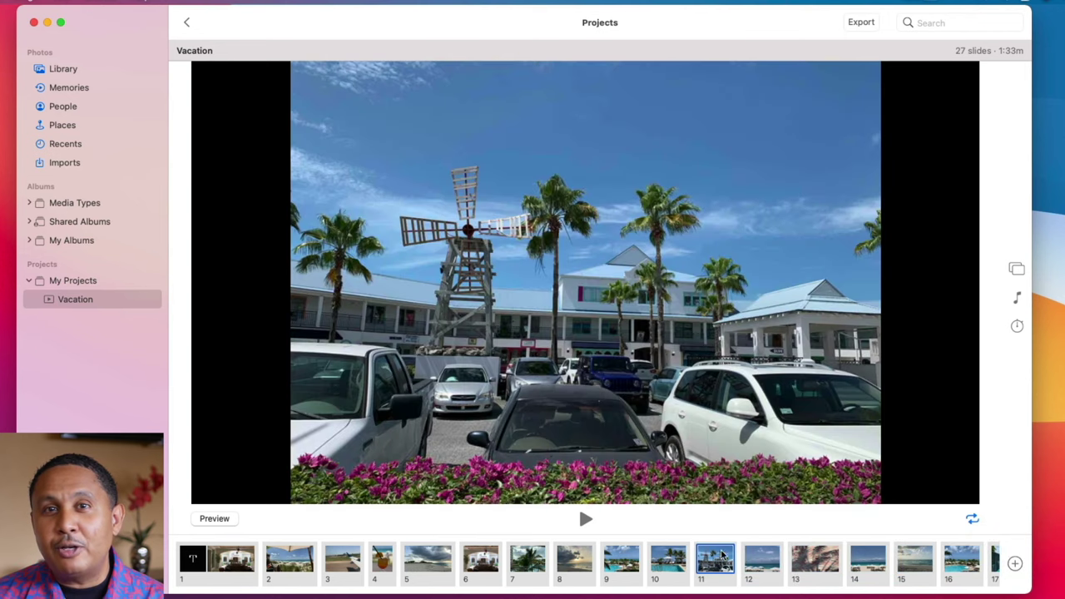
left_click(1014, 566)
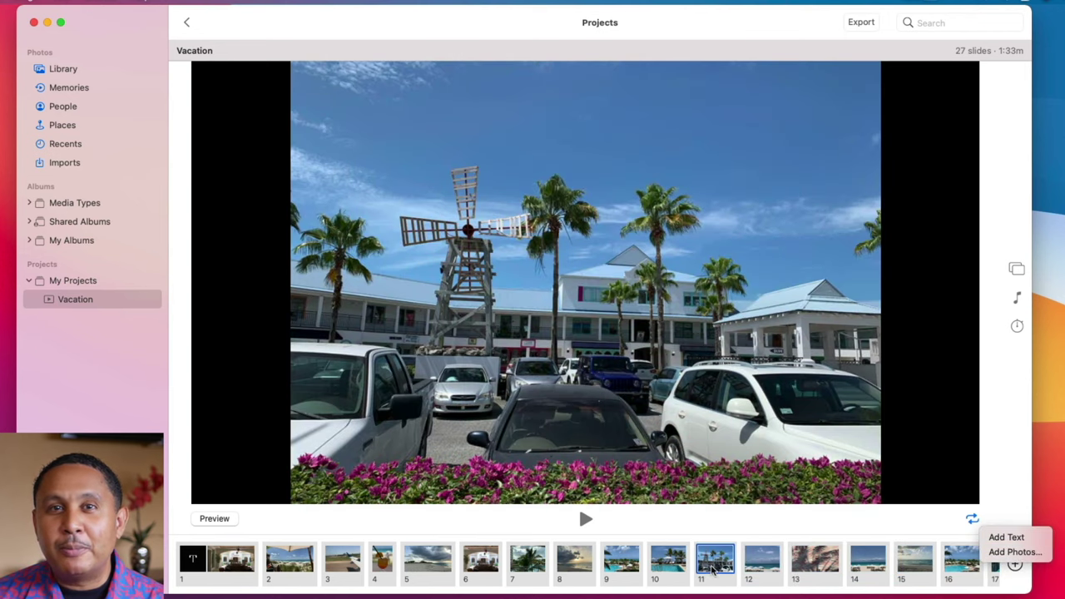
left_click(721, 566)
key("Delete")
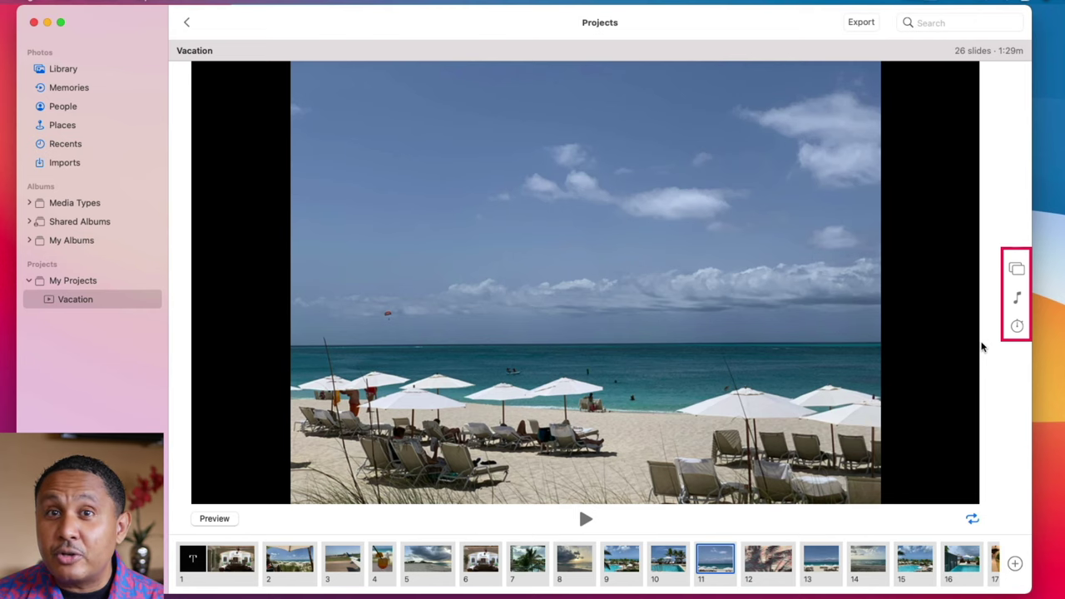
Step: Preview Ken Burns, Origami, Reflections, Sliding Panels, Vintage Prints and Classic themes, ending on Magazine
left_click(1017, 269)
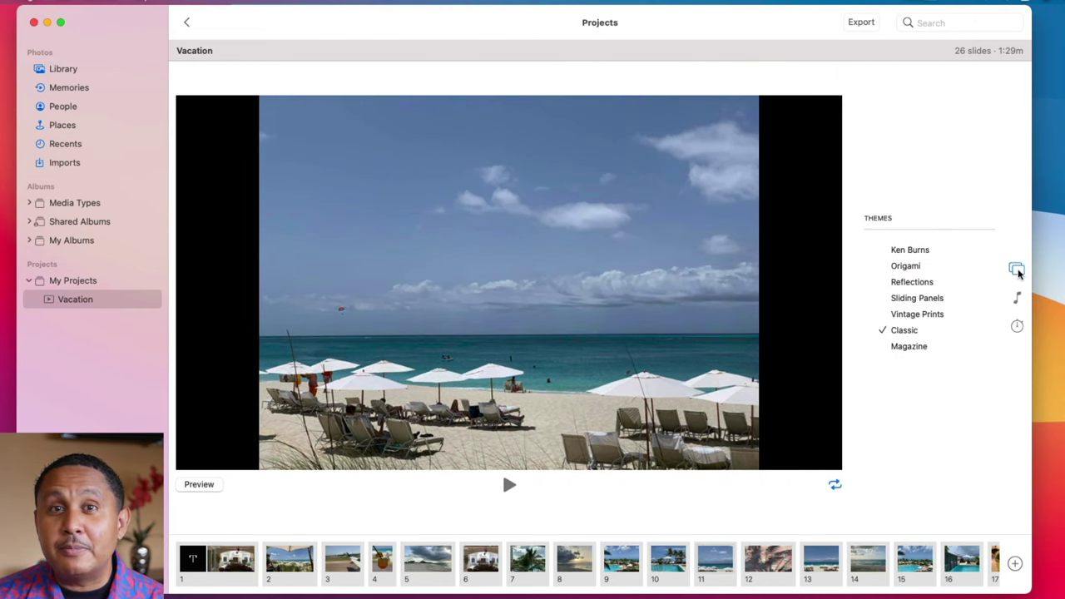
left_click(927, 254)
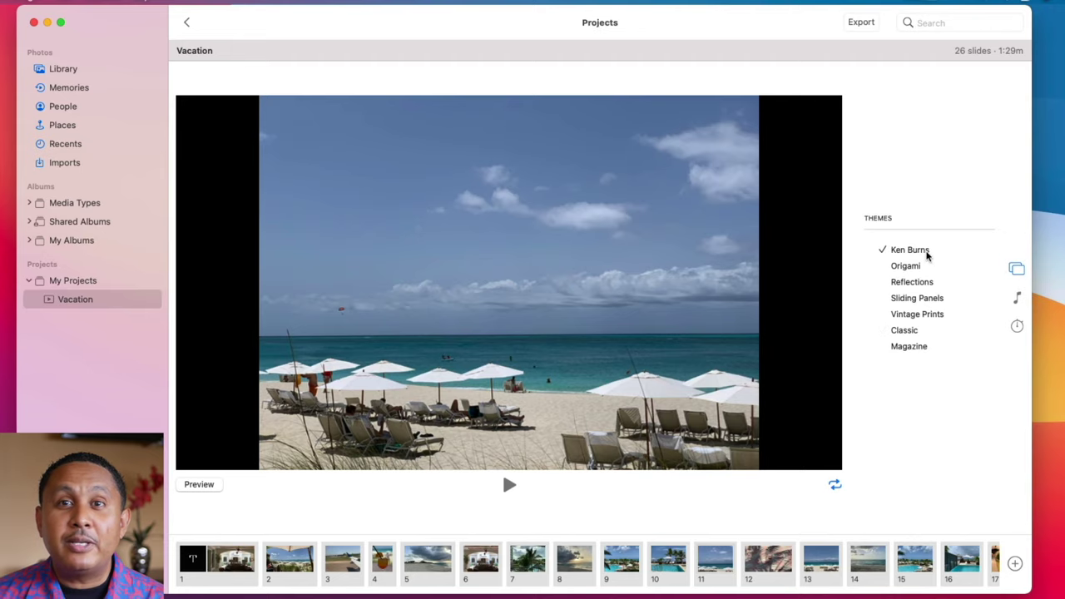
left_click(198, 486)
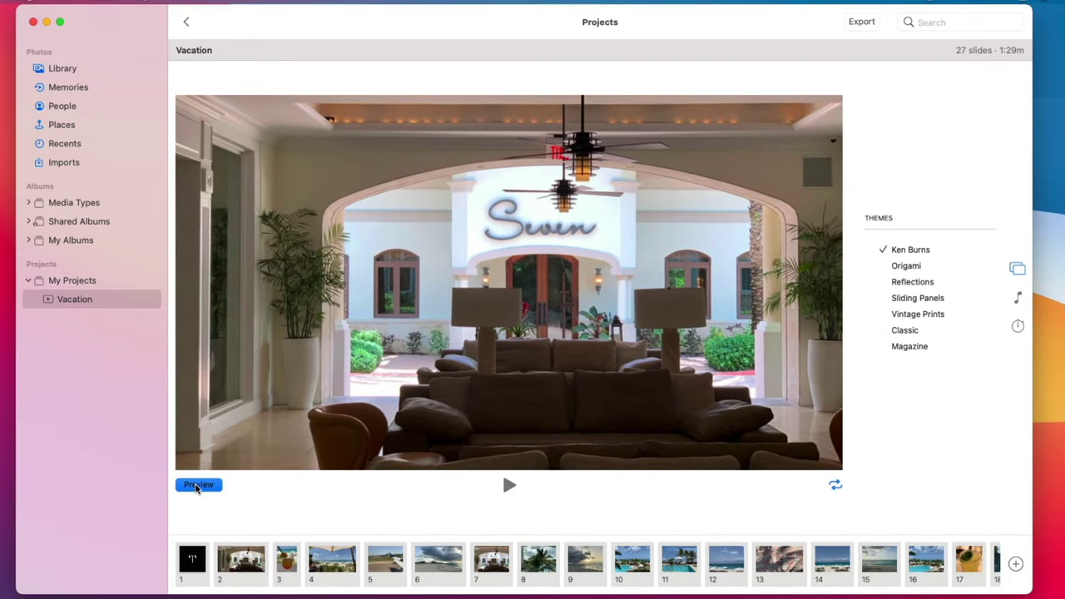
key("Down")
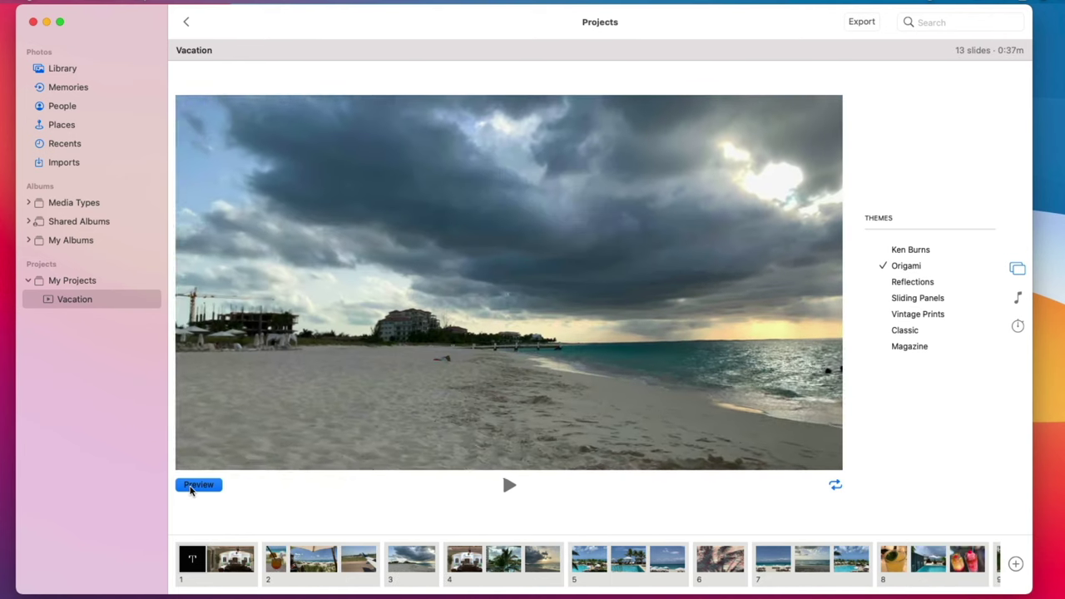
key("Down")
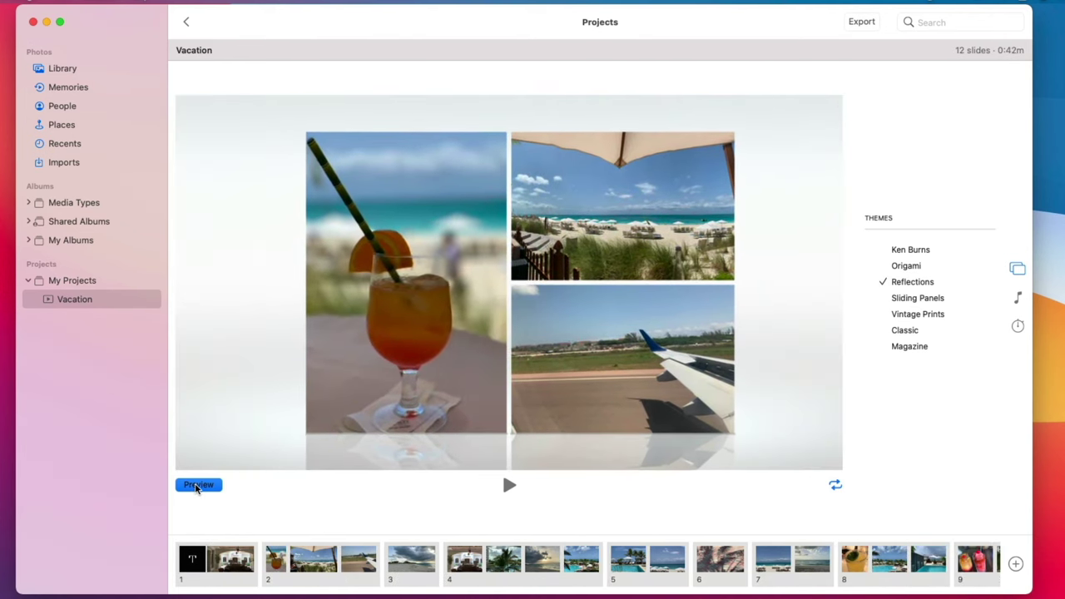
key("Down")
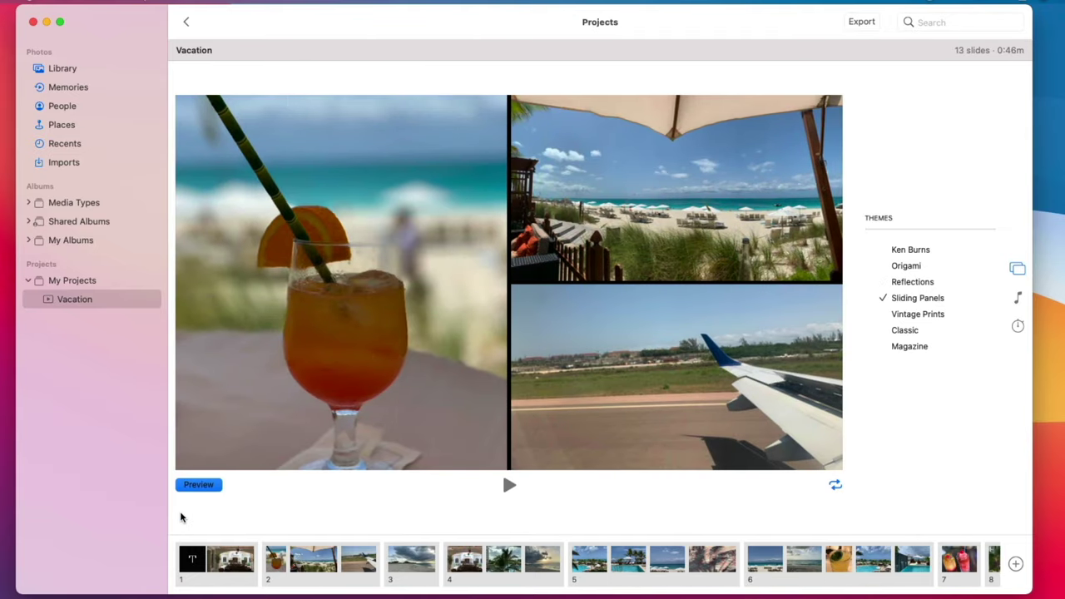
key("Down")
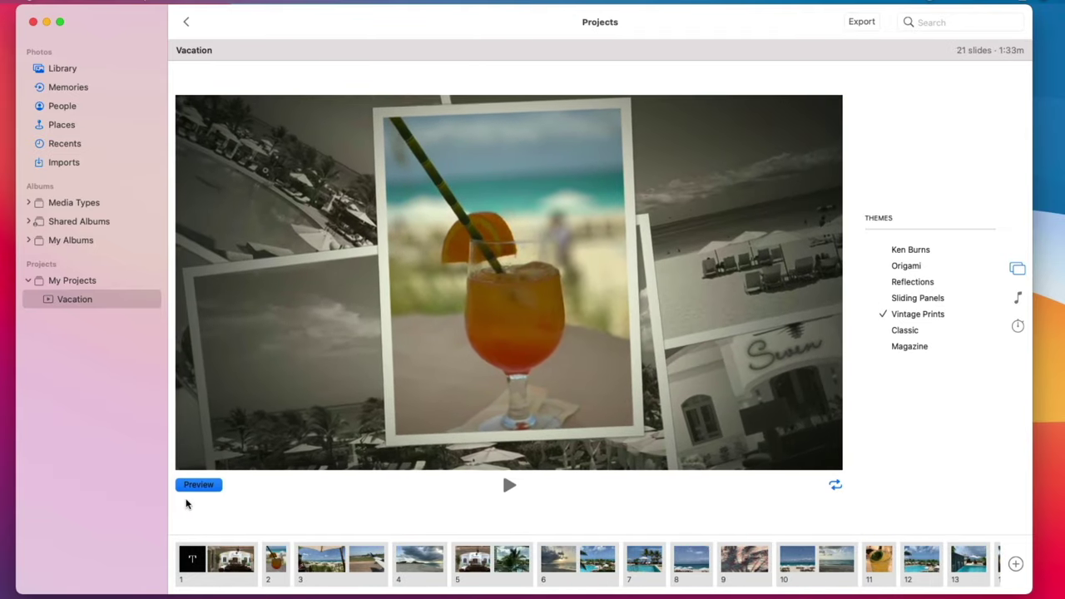
key("Down")
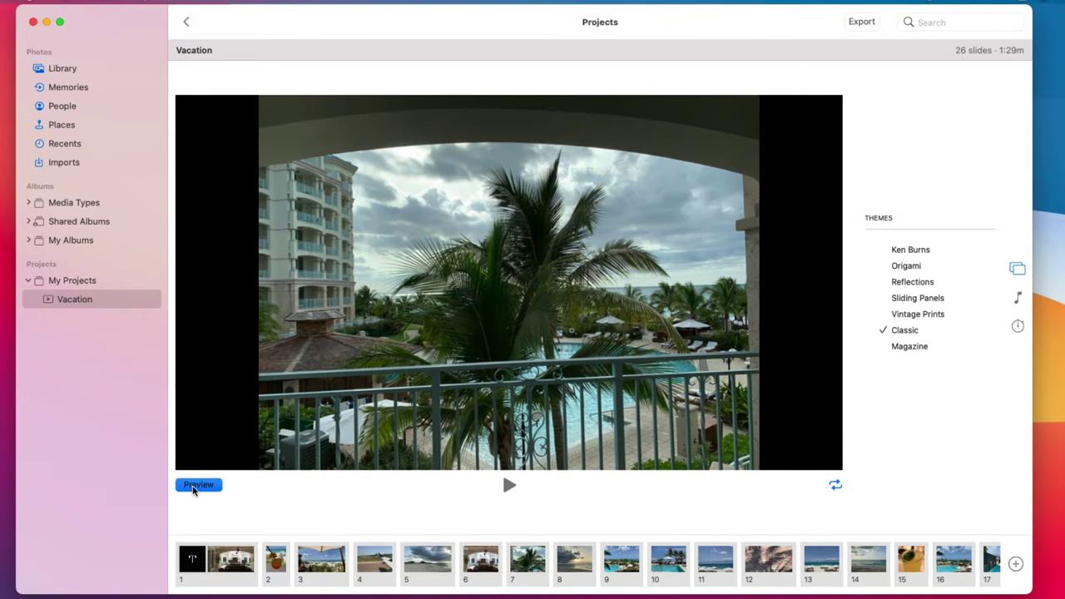
key("Down")
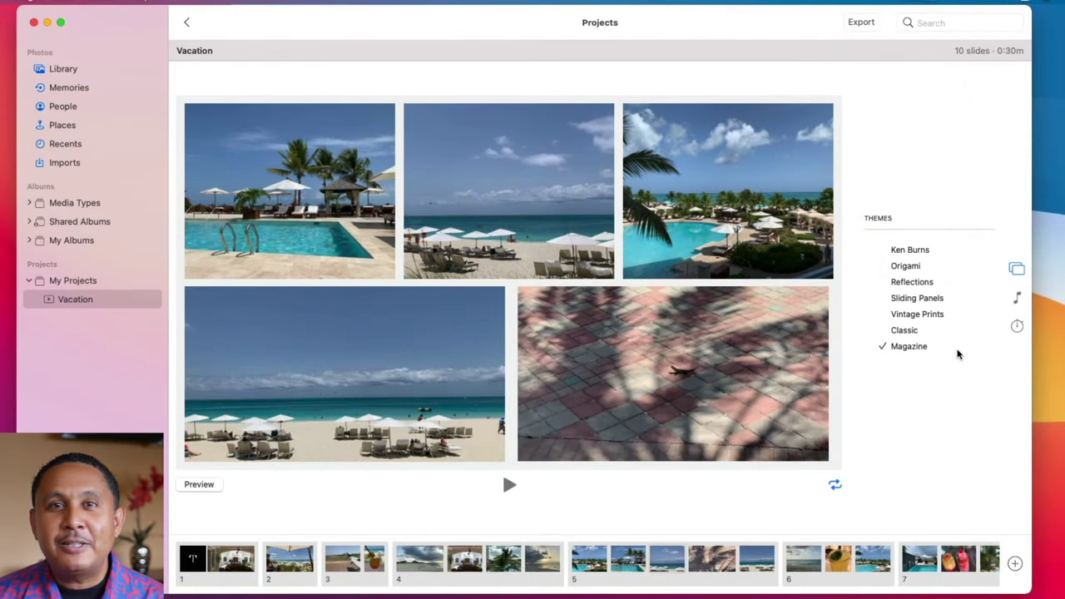
Step: Pick the 3:10 Classic song from the Music Library and bring up the duration settings
left_click(1017, 299)
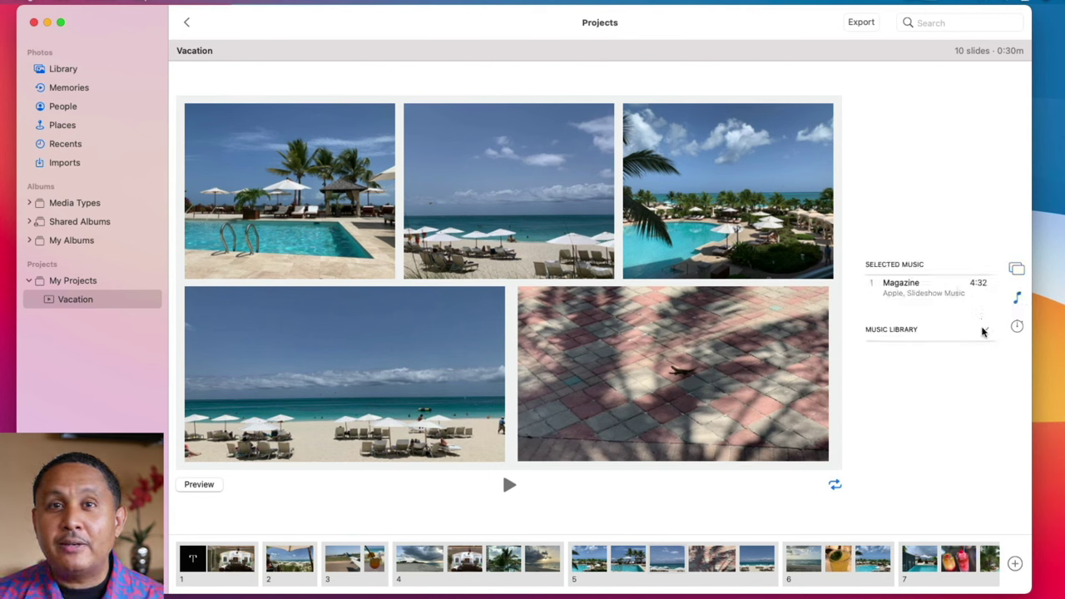
left_click(985, 330)
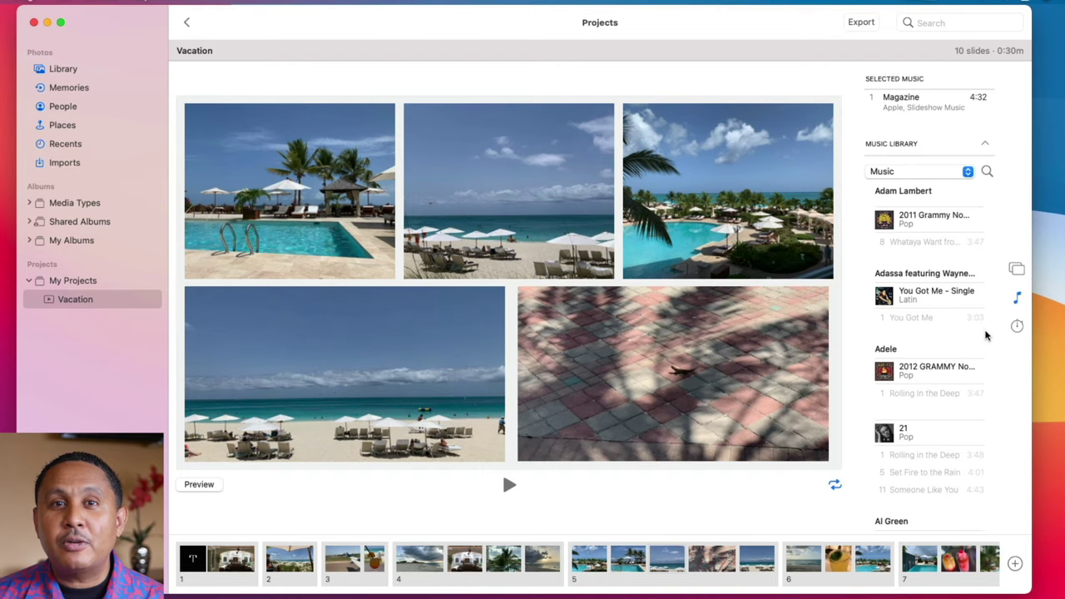
left_click(969, 172)
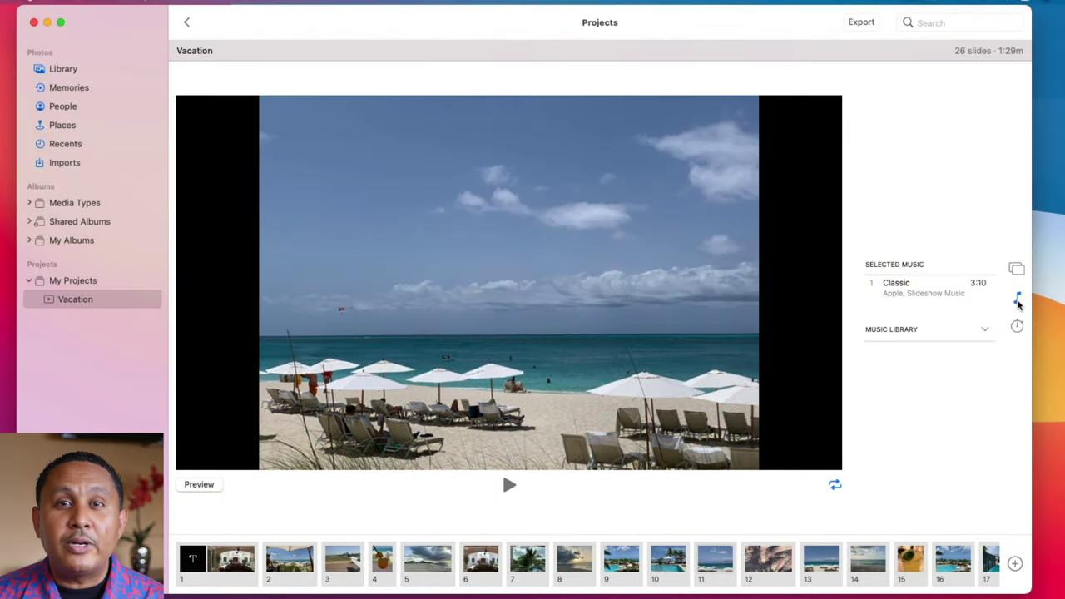
left_click(1020, 330)
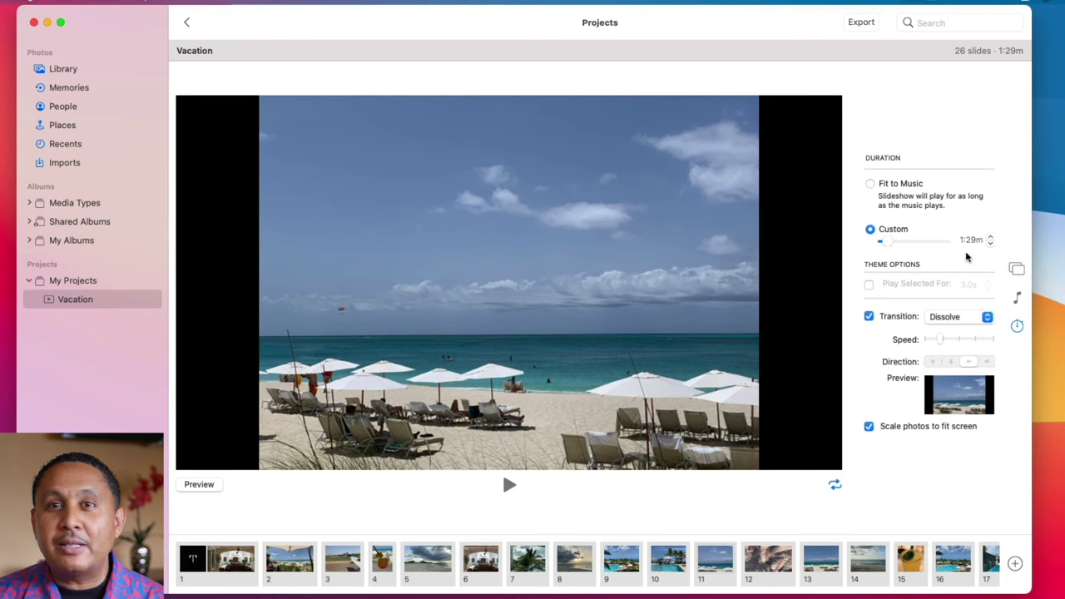
Step: Drag the Custom duration to about 3:13m, trim it to 3:10m, and keep Dissolve transitions
left_click(1016, 299)
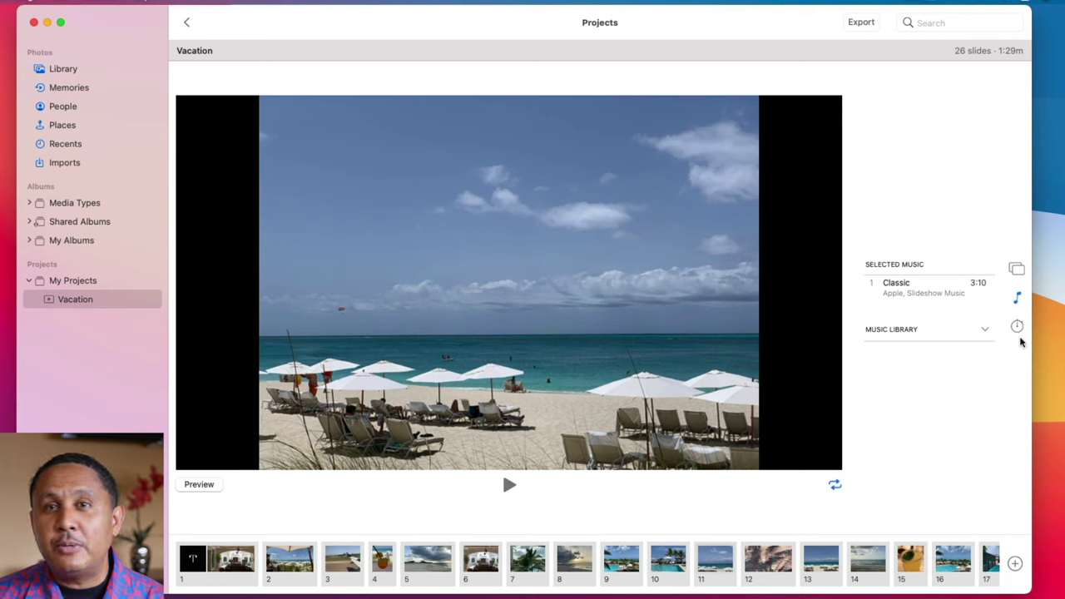
left_click(1016, 327)
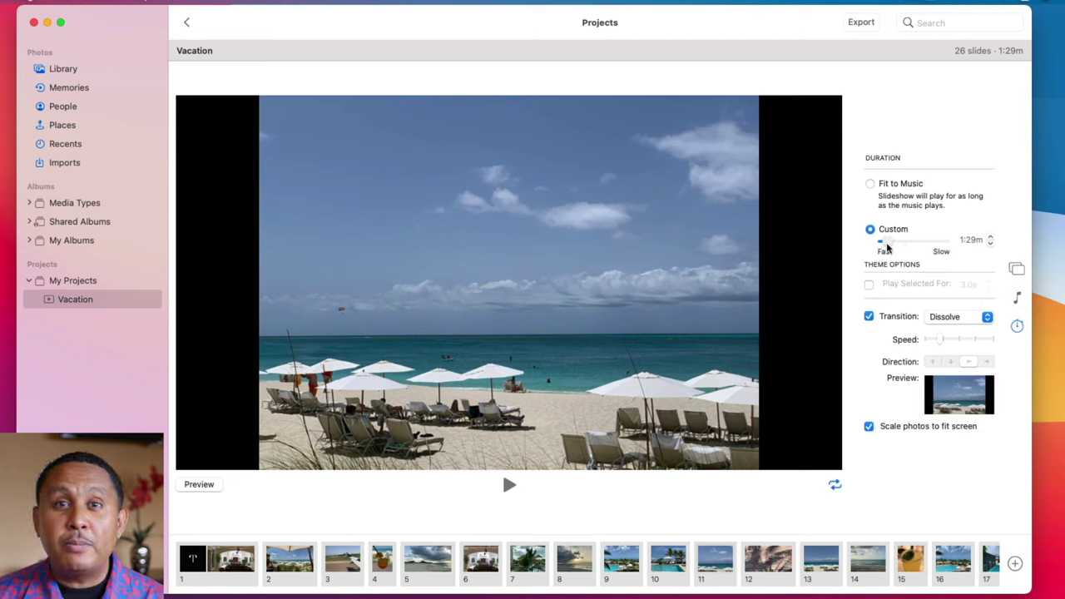
left_click_drag(886, 247, 899, 249)
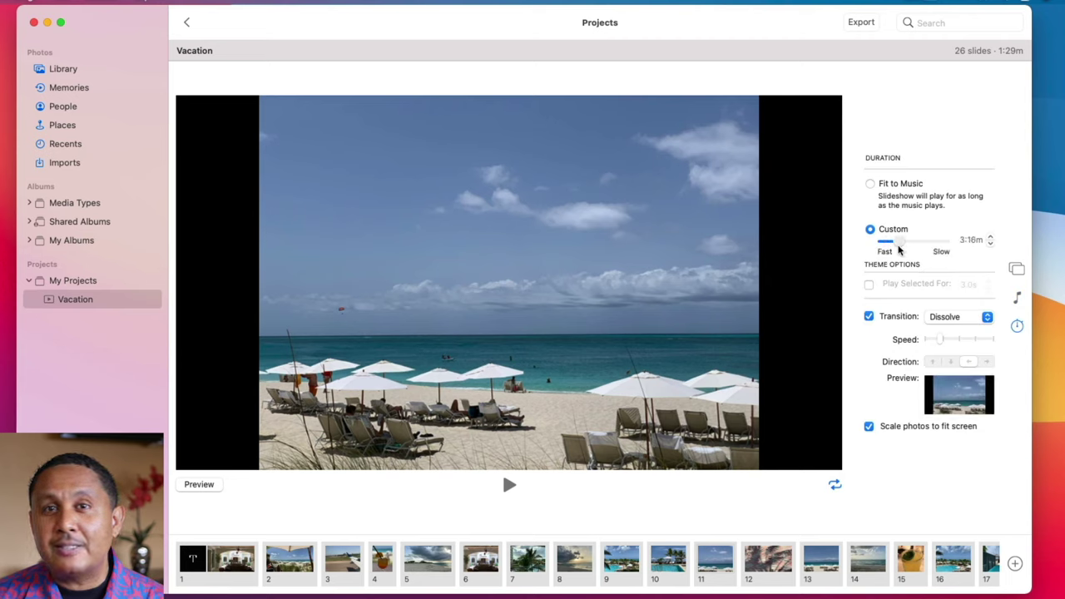
left_click_drag(898, 250, 898, 249)
left_click(990, 243)
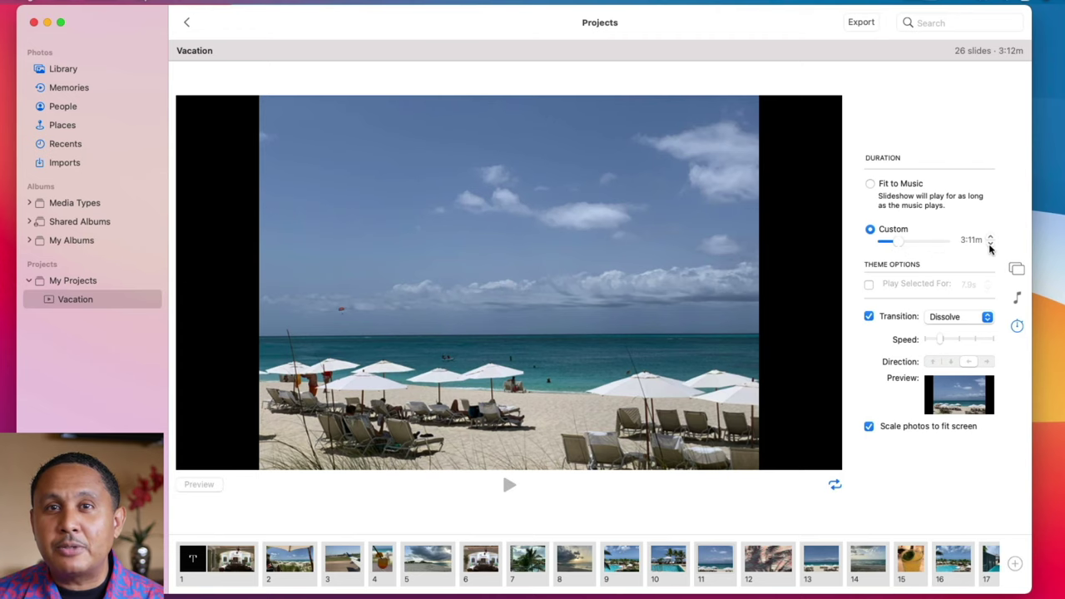
left_click(954, 319)
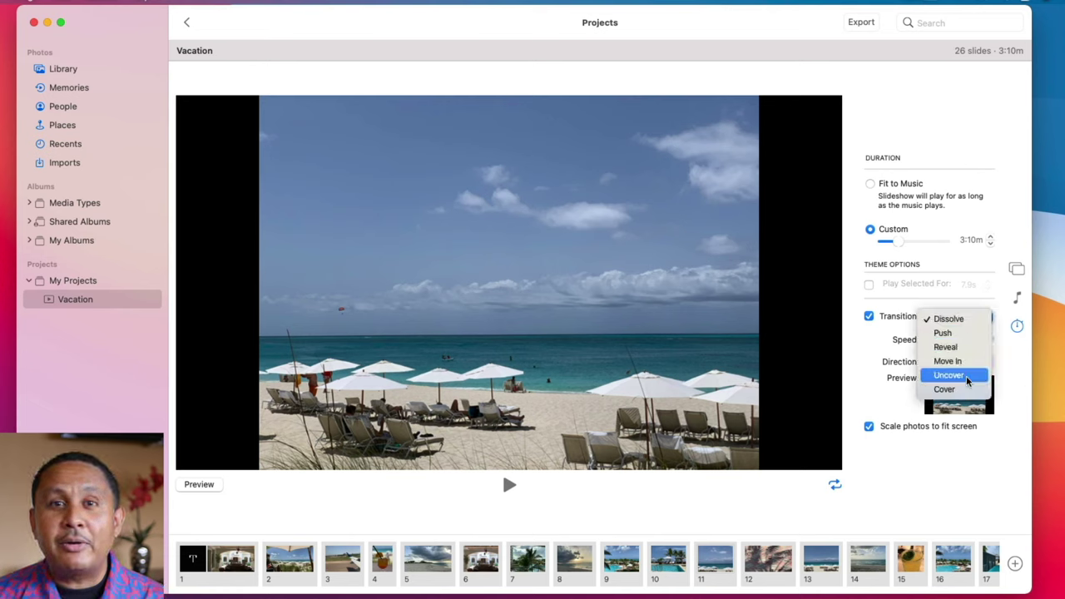
left_click(1011, 351)
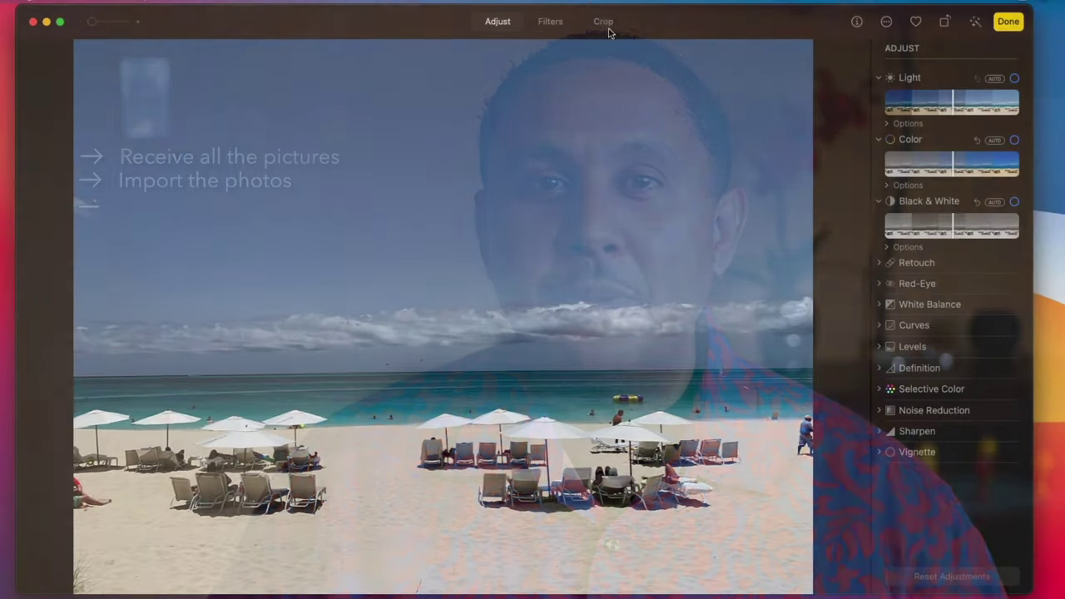
Step: Tighten the beach photo's crop by pulling in its top-right corner
left_click(605, 22)
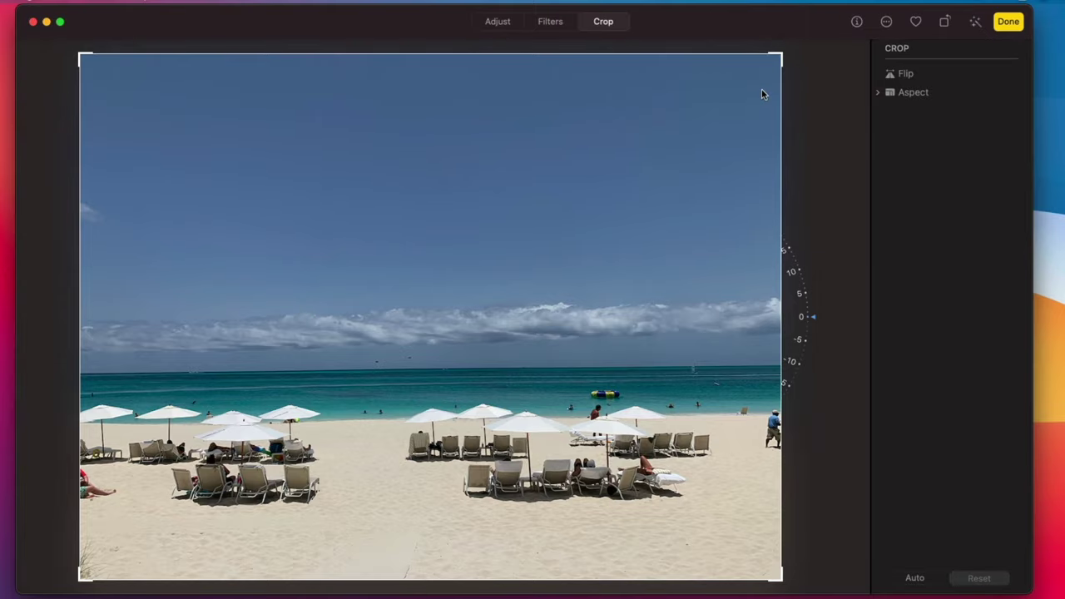
left_click_drag(783, 58, 504, 240)
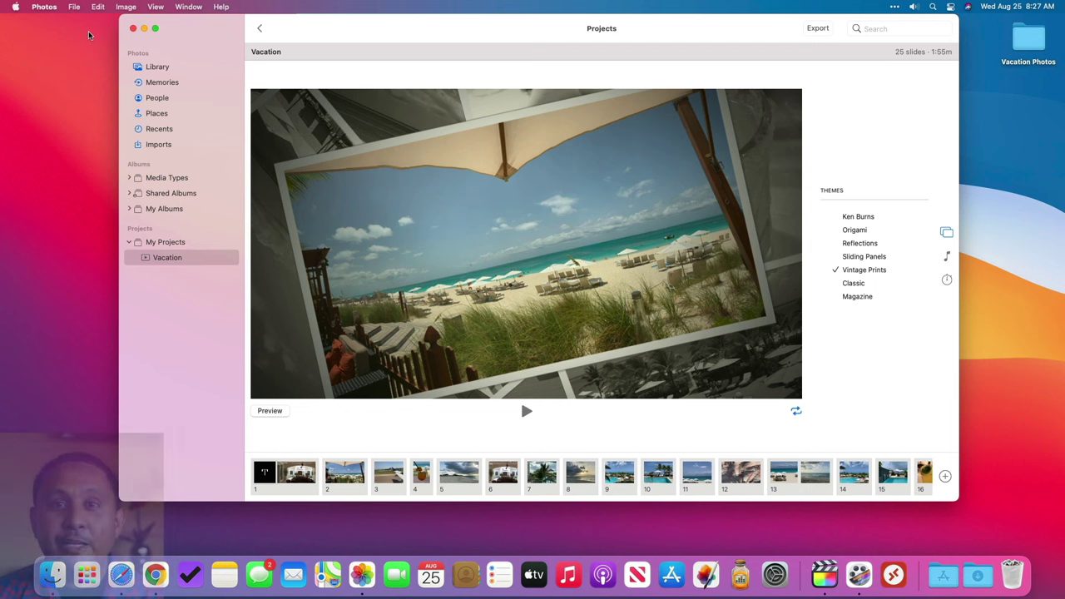
Step: Export the slideshow as Vacation to the Desktop in High Definition (1080p) format
left_click(75, 6)
mouse_move(116, 89)
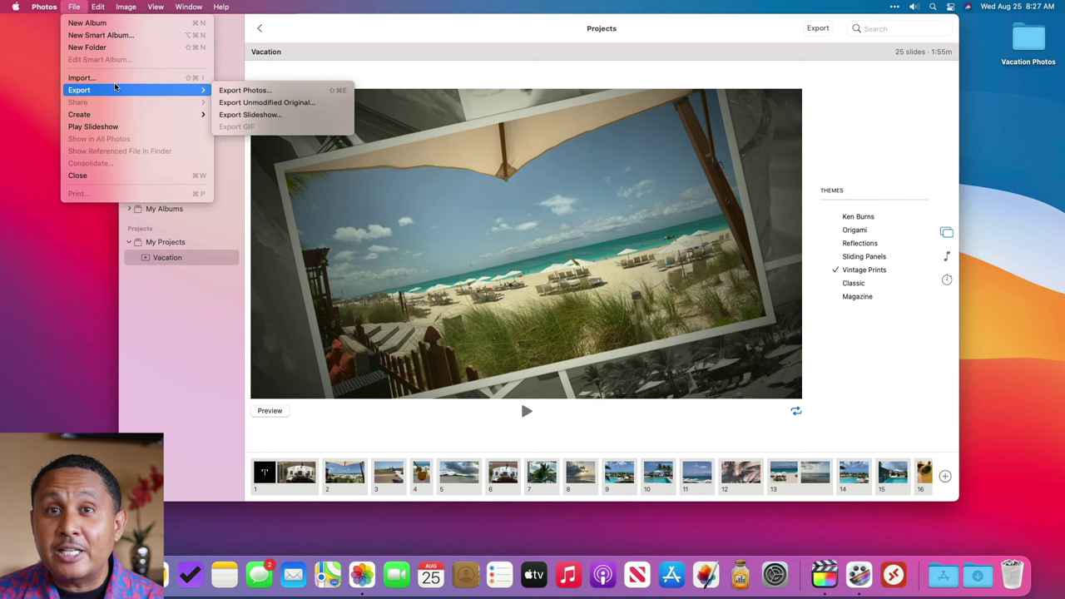
left_click(239, 118)
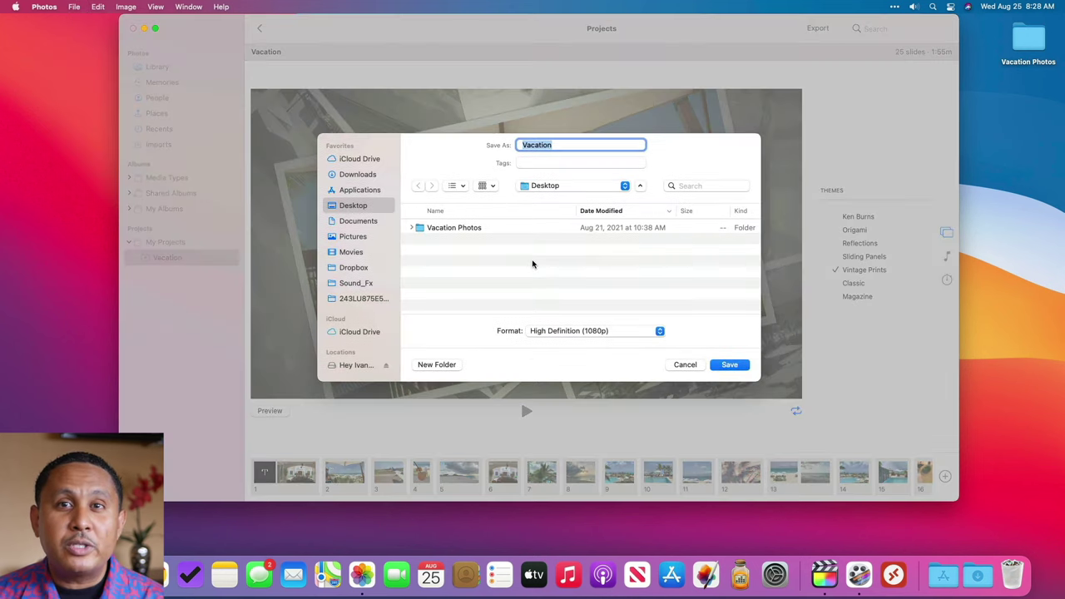
left_click(660, 331)
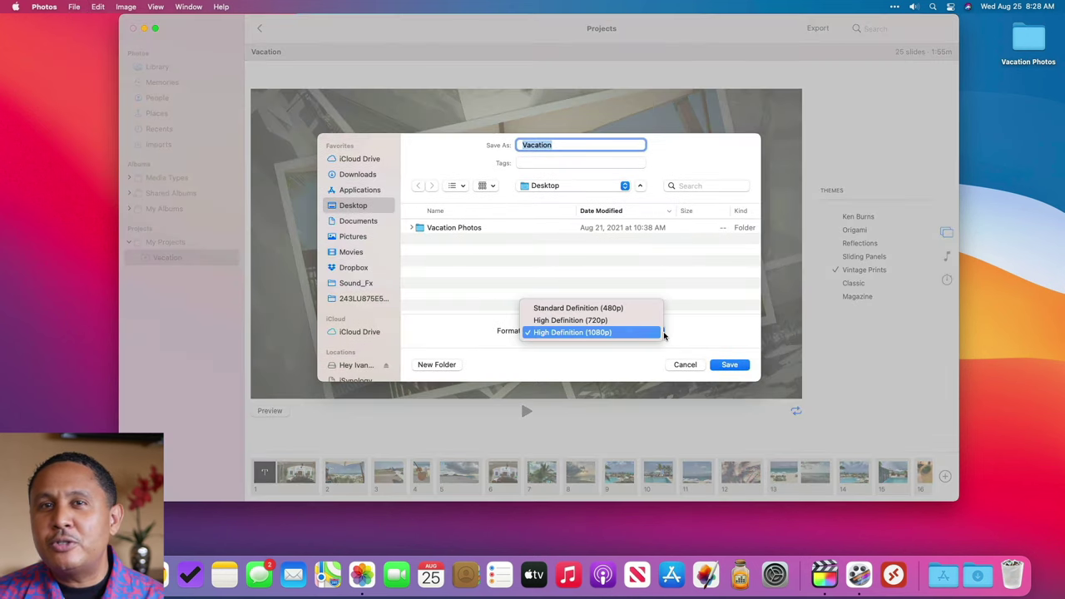
left_click(674, 334)
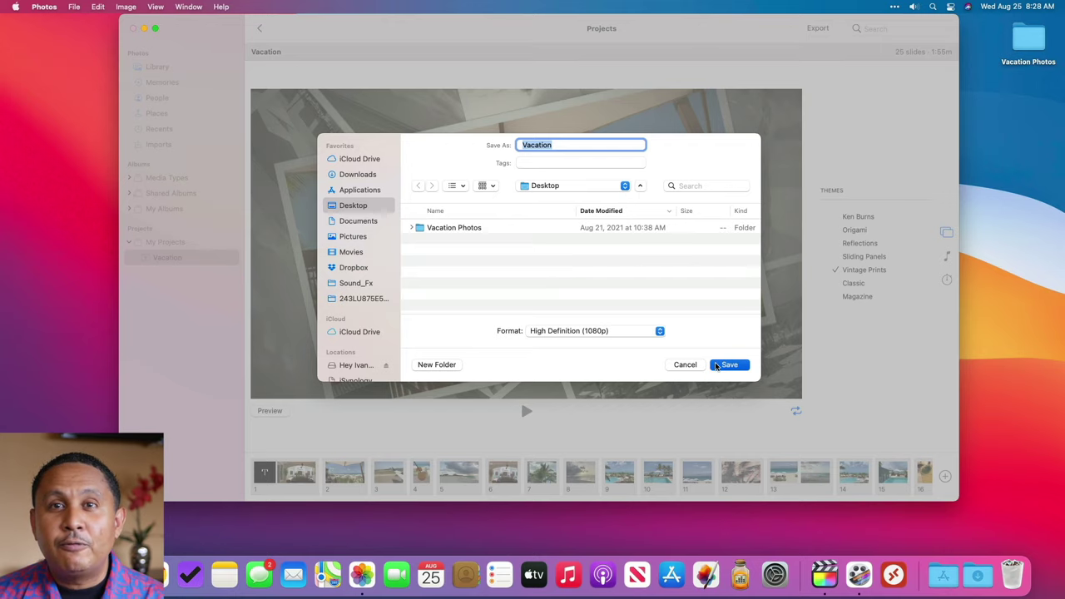
left_click(715, 366)
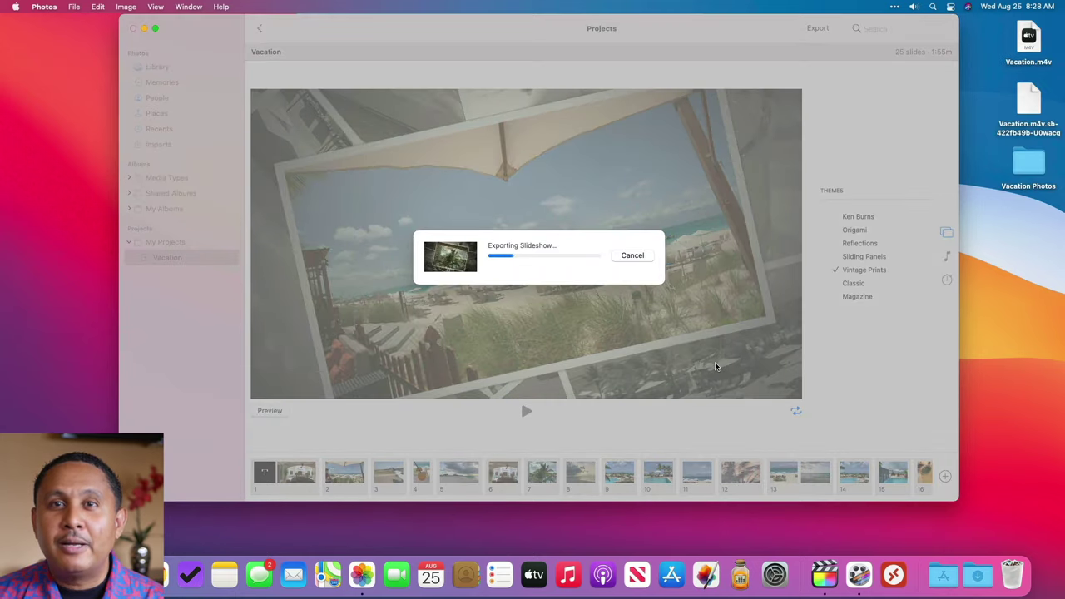